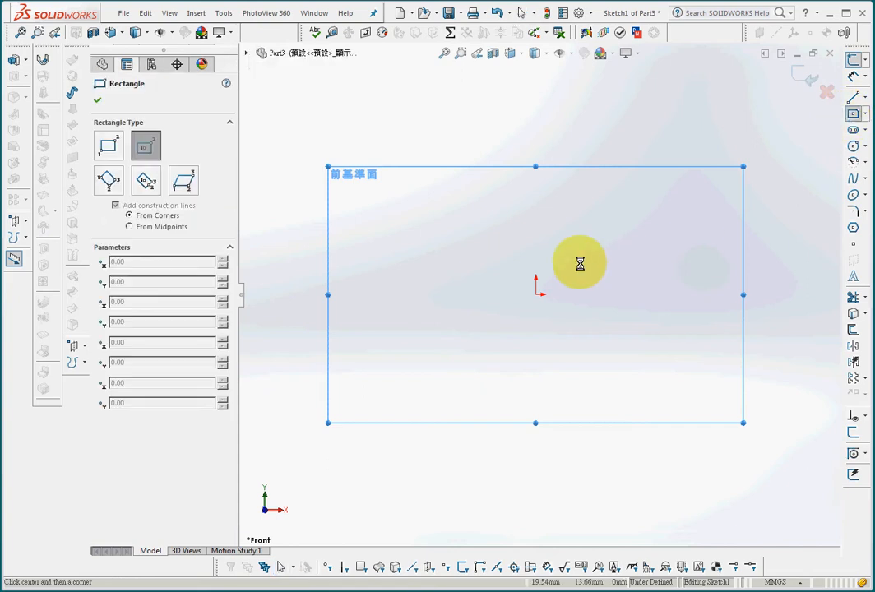
Sketch a center rectangle at the origin and dimension it 100 mm wide and 100 mm high.
left_click(536, 292)
left_click(661, 184)
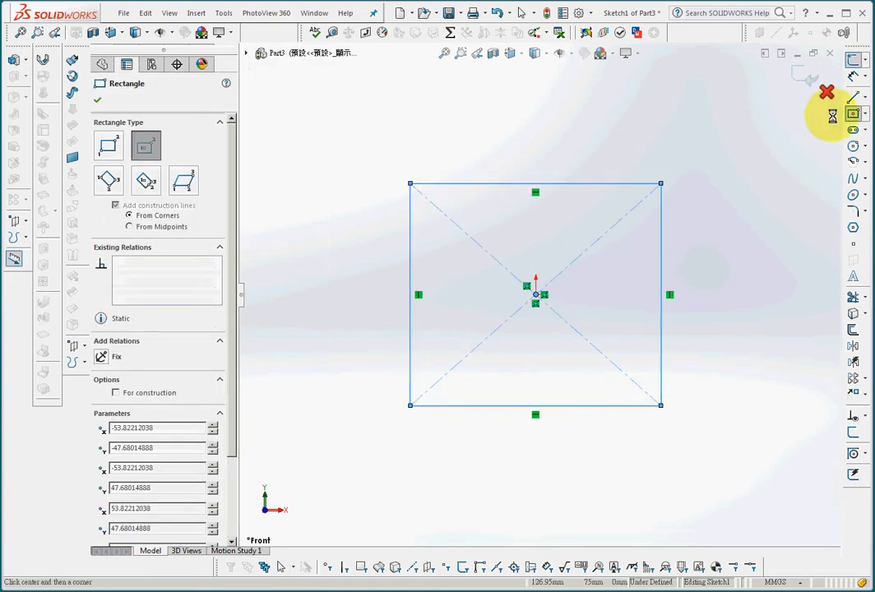
left_click(853, 76)
left_click(536, 183)
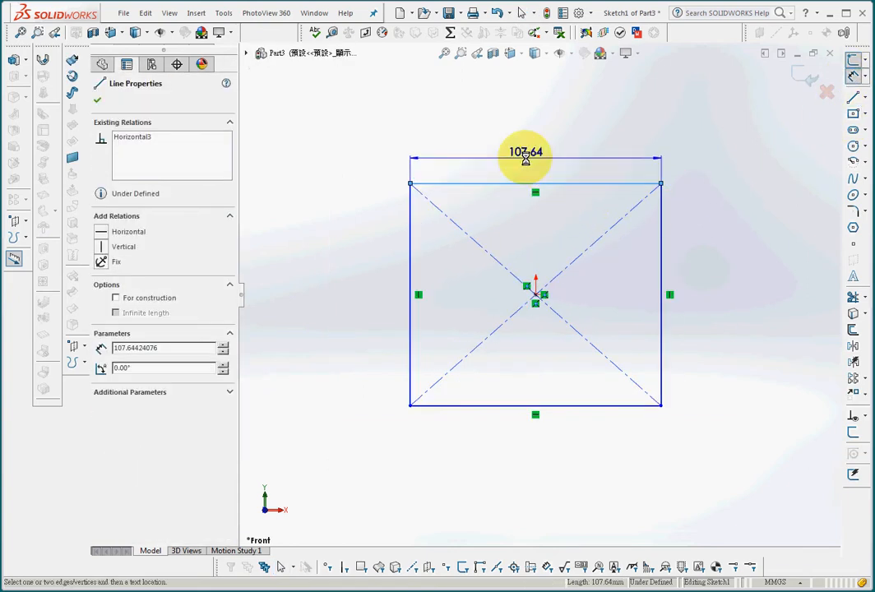
left_click(531, 158)
type("100")
key("Return")
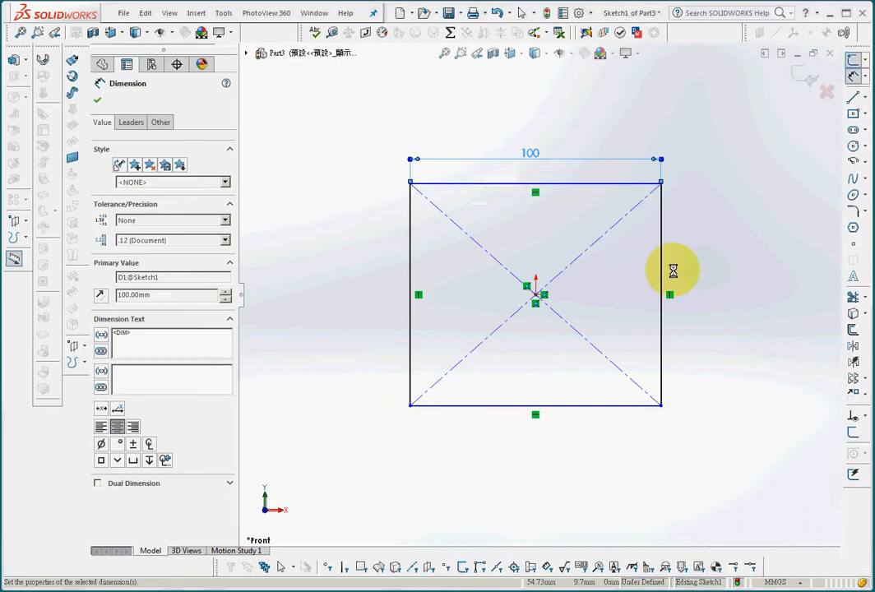
left_click(660, 321)
left_click(699, 296)
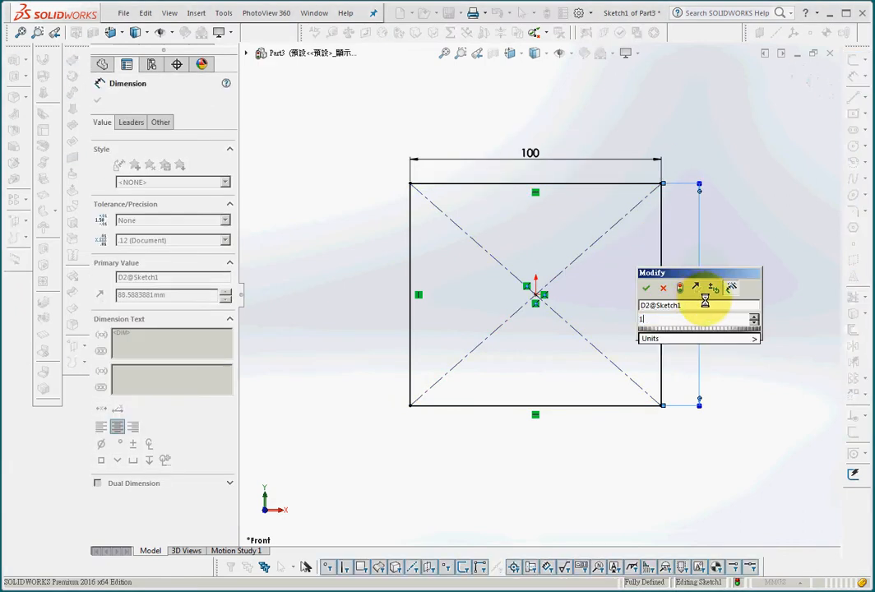
type("100")
key("Return")
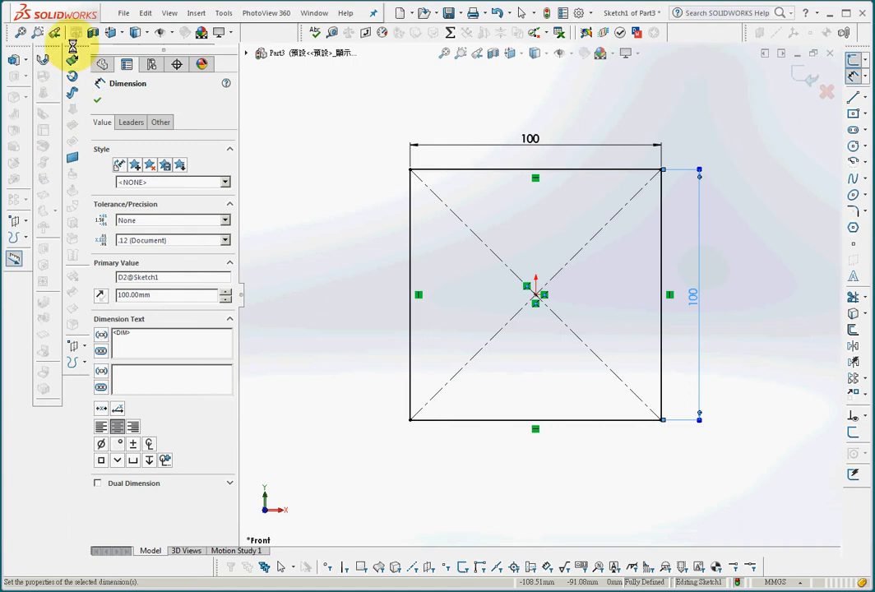
Create a planar surface from the current square sketch.
left_click(72, 157)
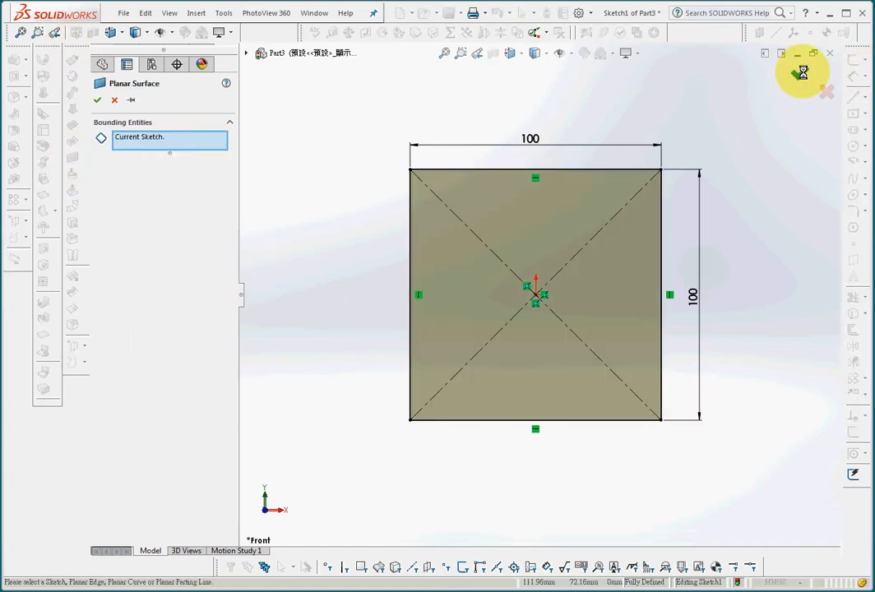
left_click(801, 73)
middle_click_drag(449, 460, 518, 333)
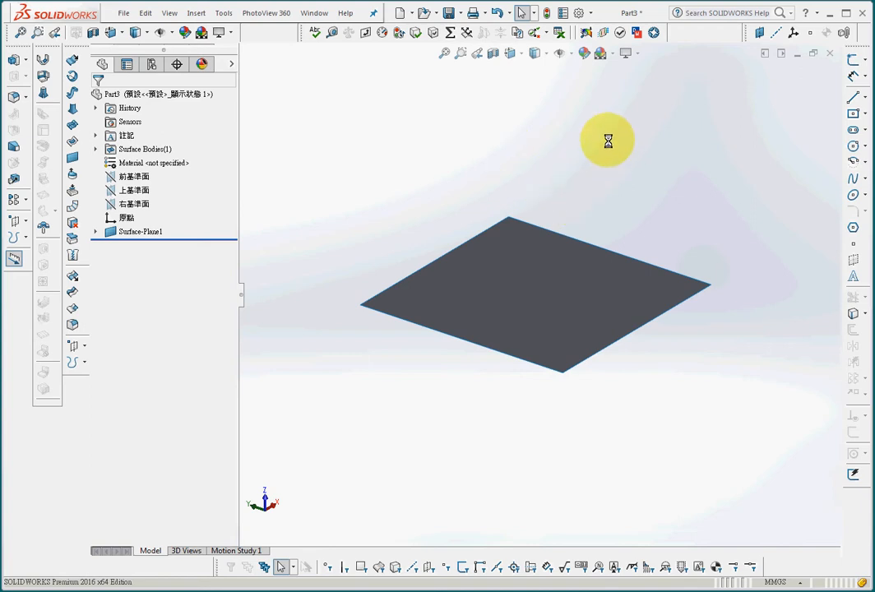
Enable the SOLIDWORKS Simulation add-in and have it load at start-up.
left_click(590, 13)
left_click(609, 59)
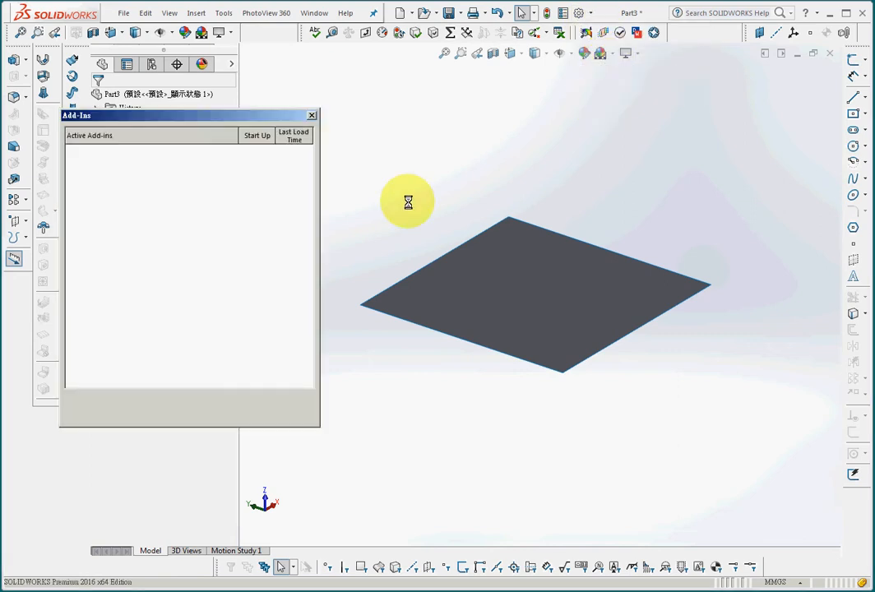
left_click(72, 263)
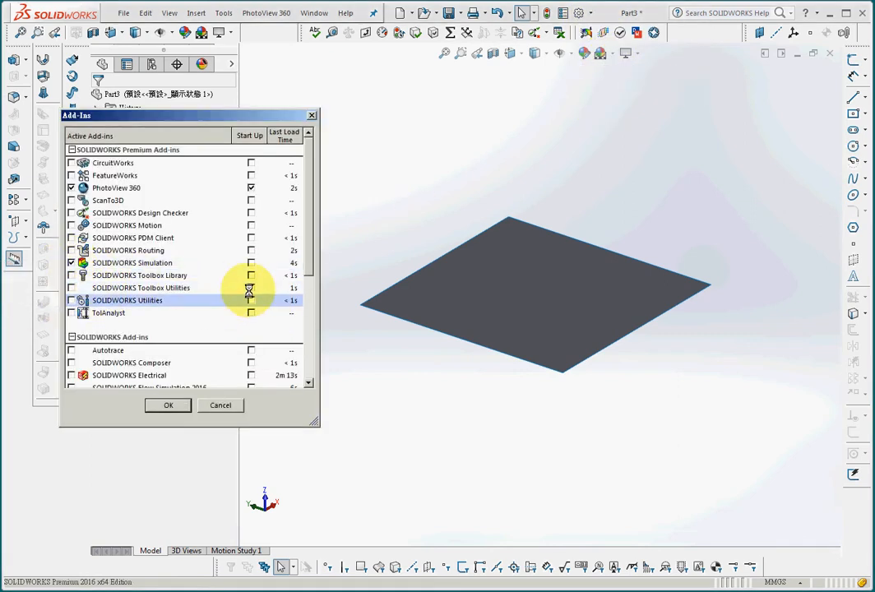
left_click(250, 263)
left_click(169, 405)
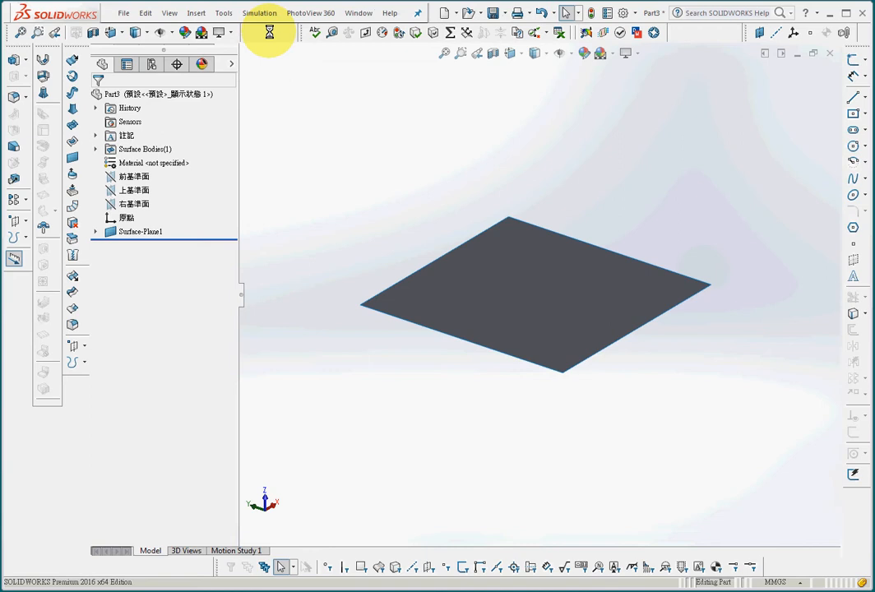
Show the Simulation toolbar and float it over the graphics area above the surface.
right_click(271, 33)
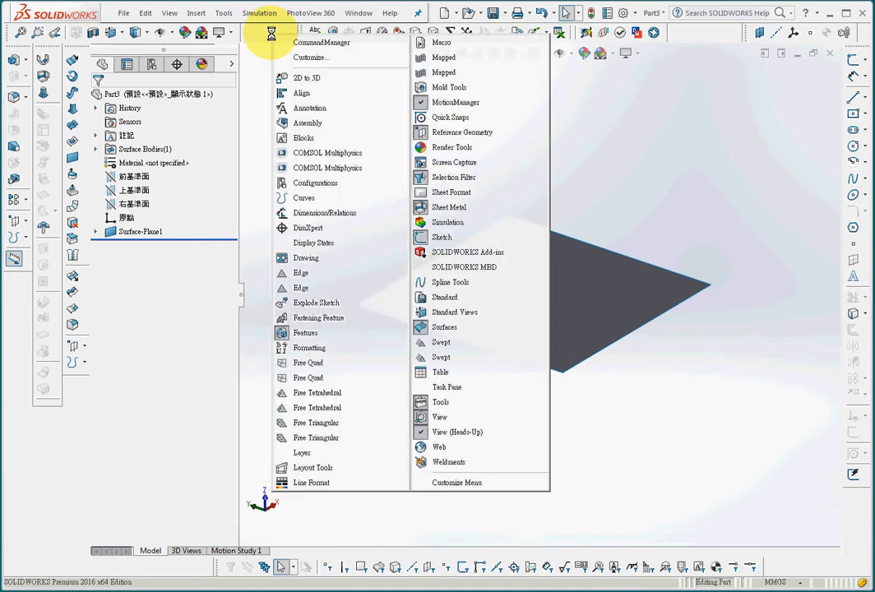
left_click(419, 221)
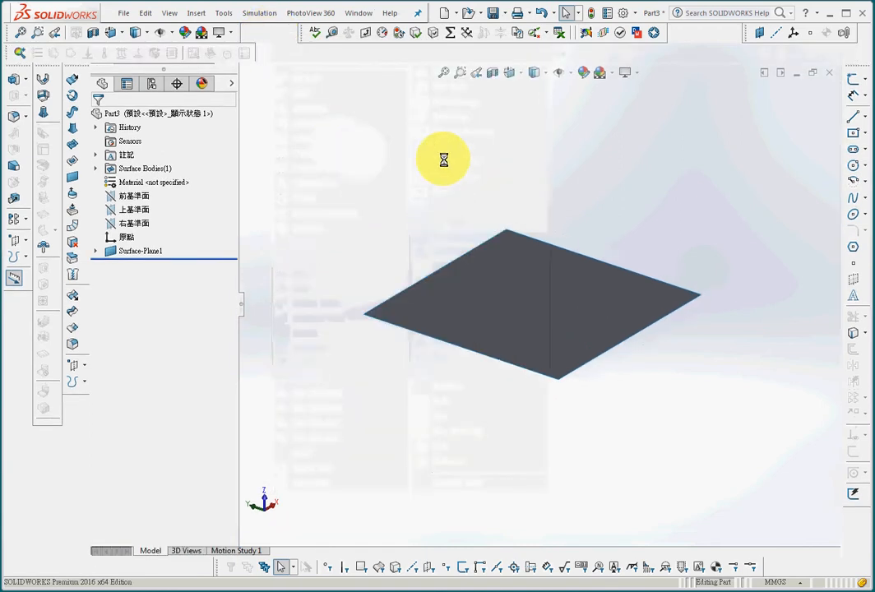
left_click_drag(21, 53, 391, 111)
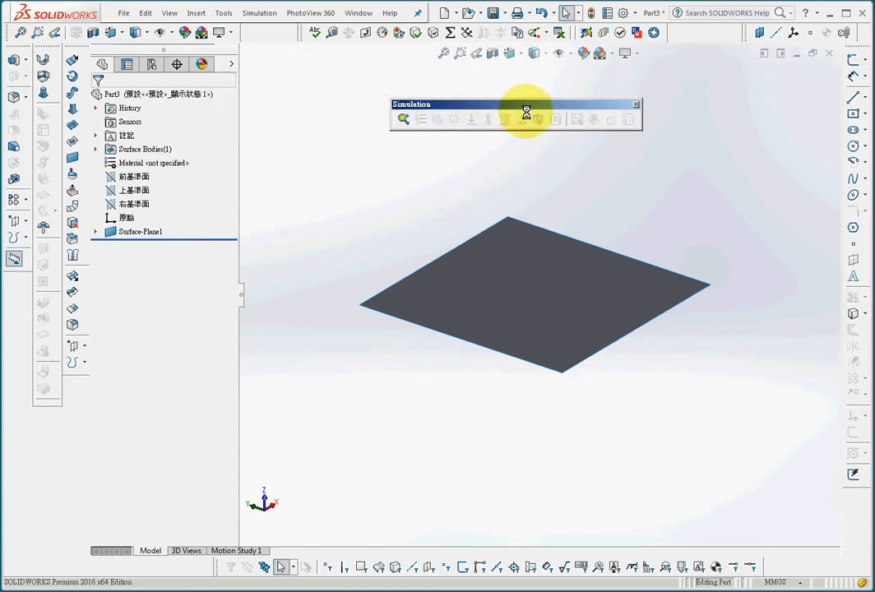
left_click_drag(526, 111, 524, 100)
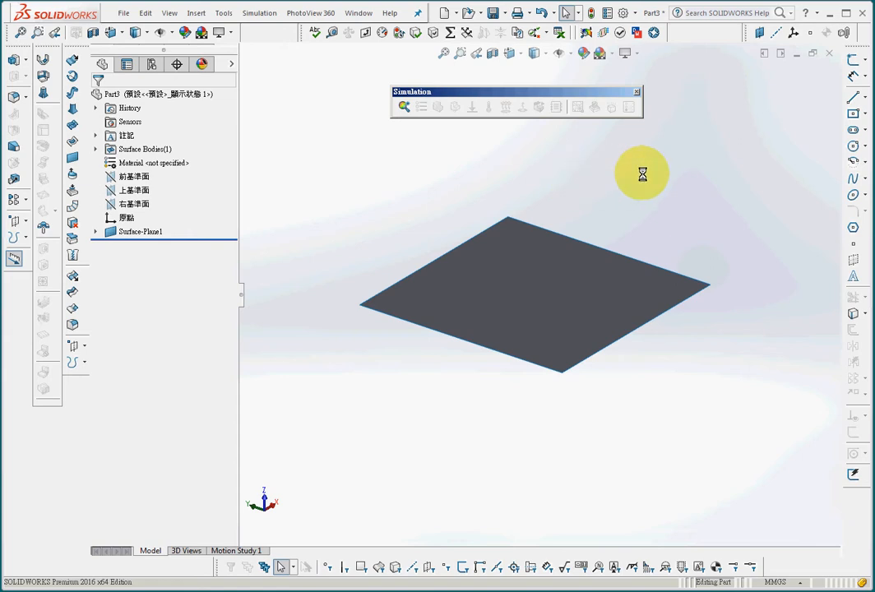
Create a static study for the surface part and view the material library without applying a material.
left_click(403, 107)
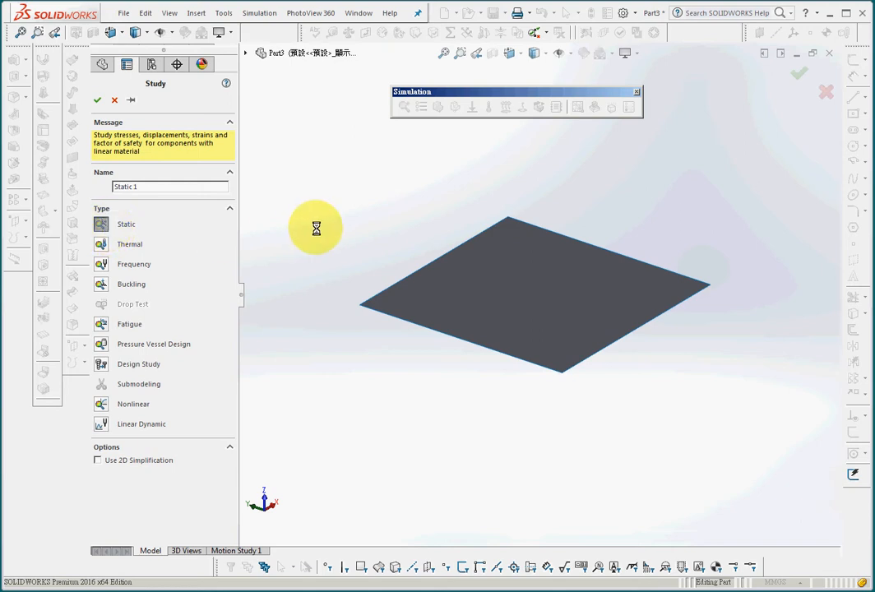
left_click(97, 100)
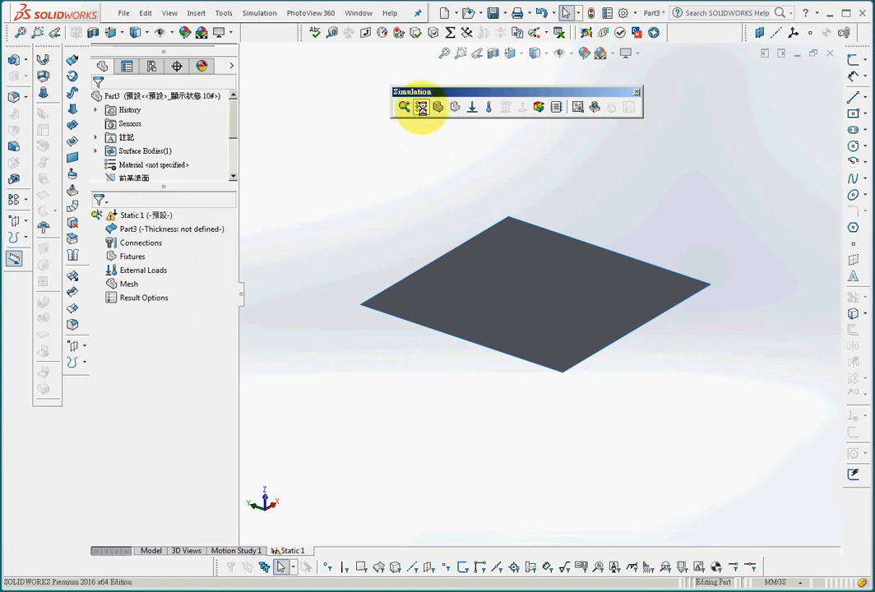
left_click(421, 107)
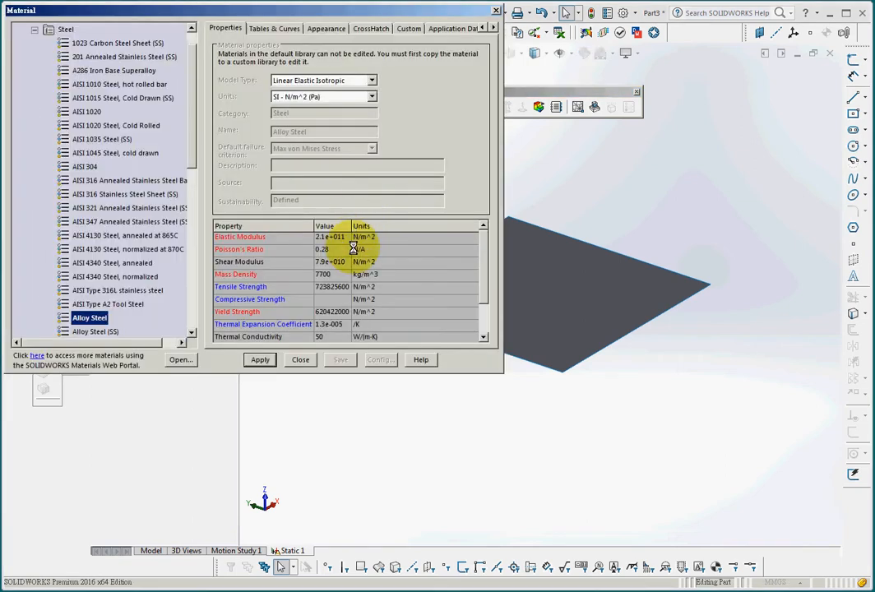
left_click(299, 359)
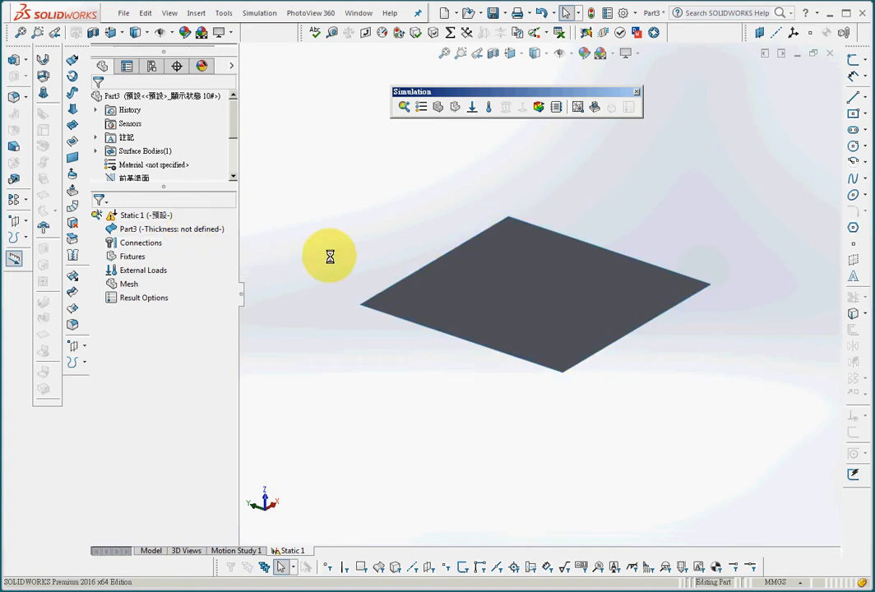
Define the surface as a composite shell with 8 total plies, a symmetric layup and the same material for all plies.
right_click(181, 230)
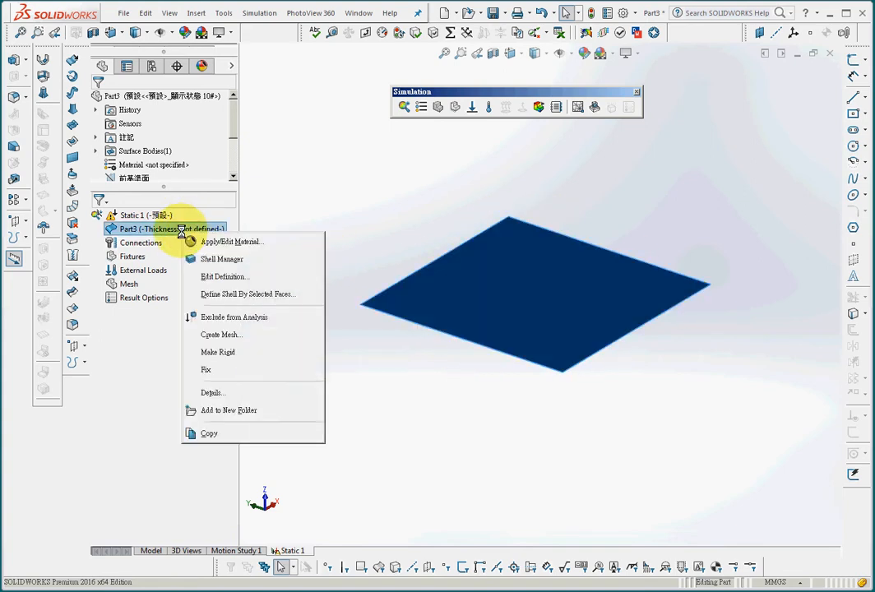
left_click(215, 277)
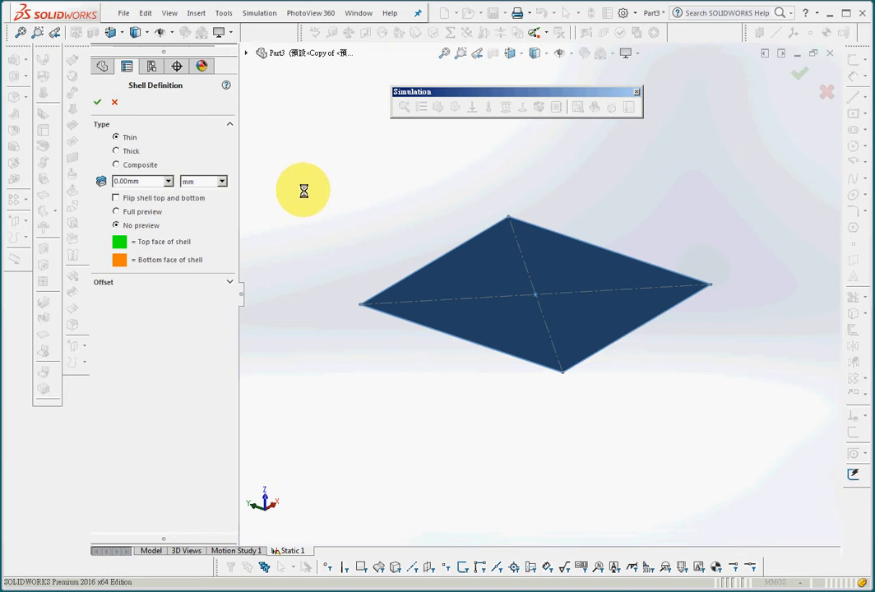
left_click(116, 165)
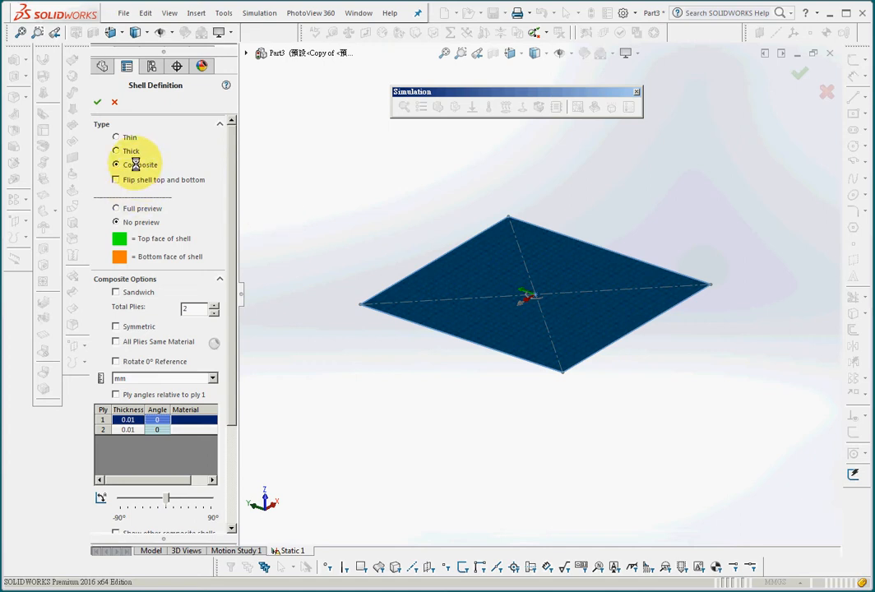
left_click(215, 306)
left_click(214, 306)
left_click(213, 306)
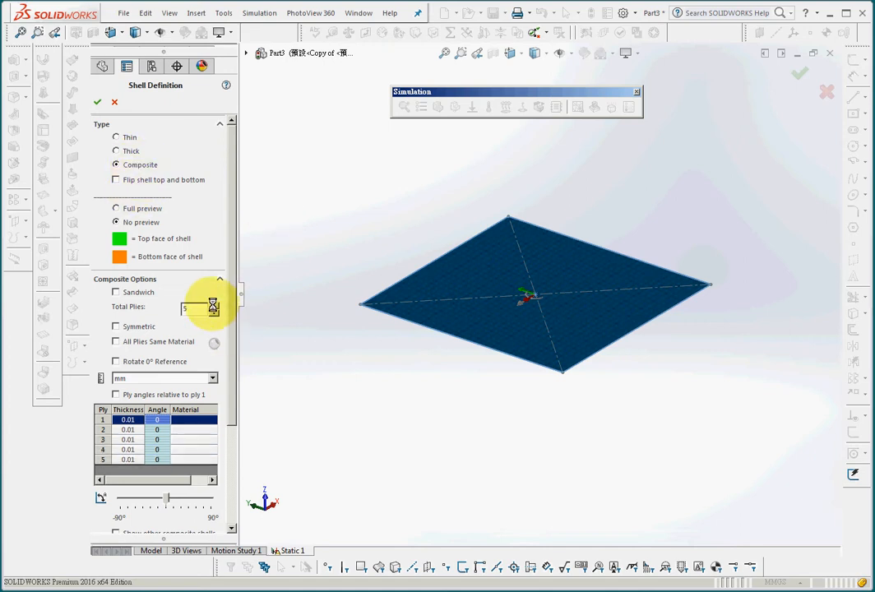
left_click(212, 306)
left_click(213, 303)
left_click(215, 304)
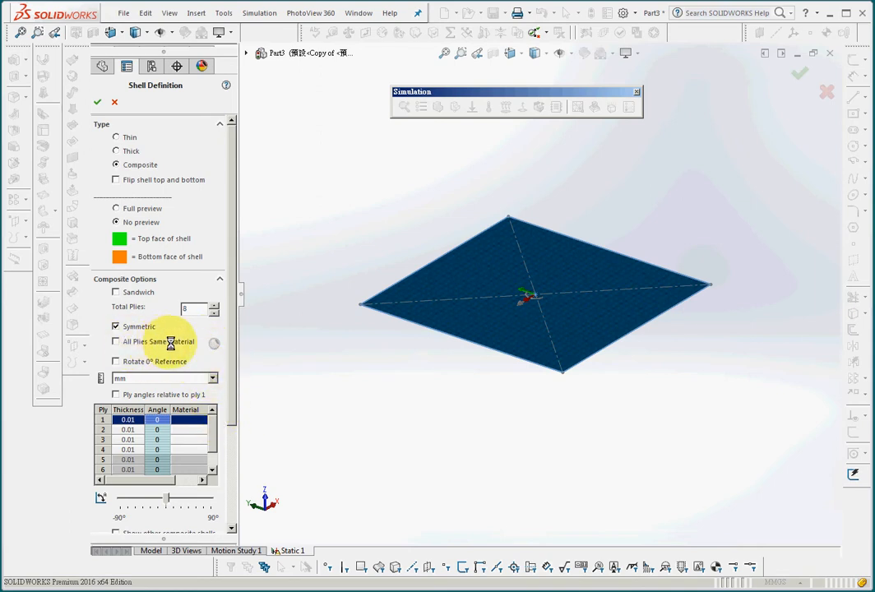
left_click(115, 341)
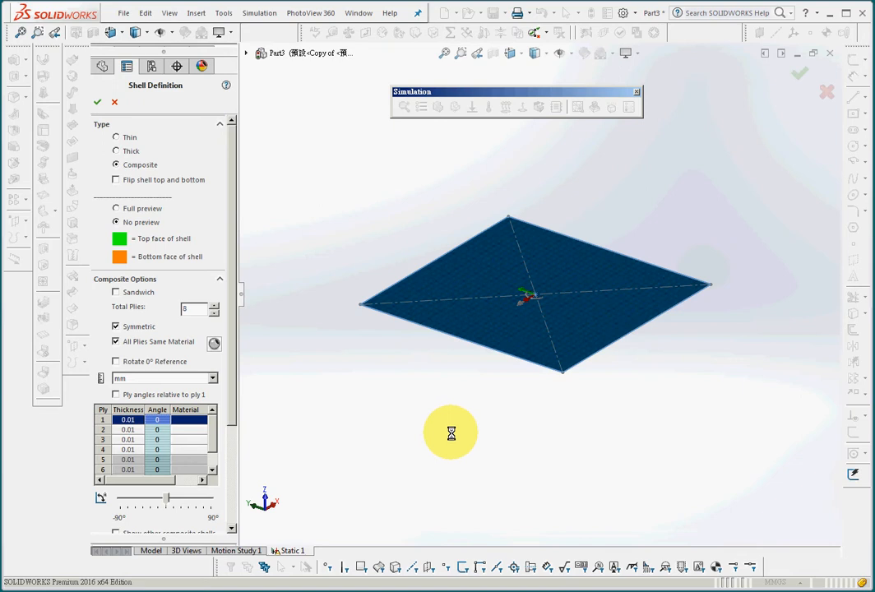
Open the material library for the composite plies and expand the custom library 自訂材質.
left_click(215, 343)
left_click_drag(375, 251, 374, 416)
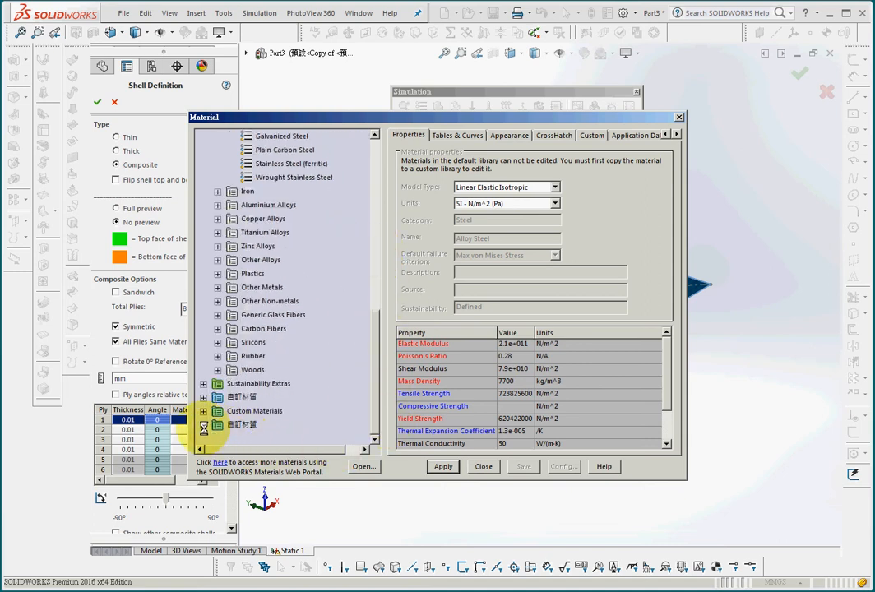
double_click(240, 424)
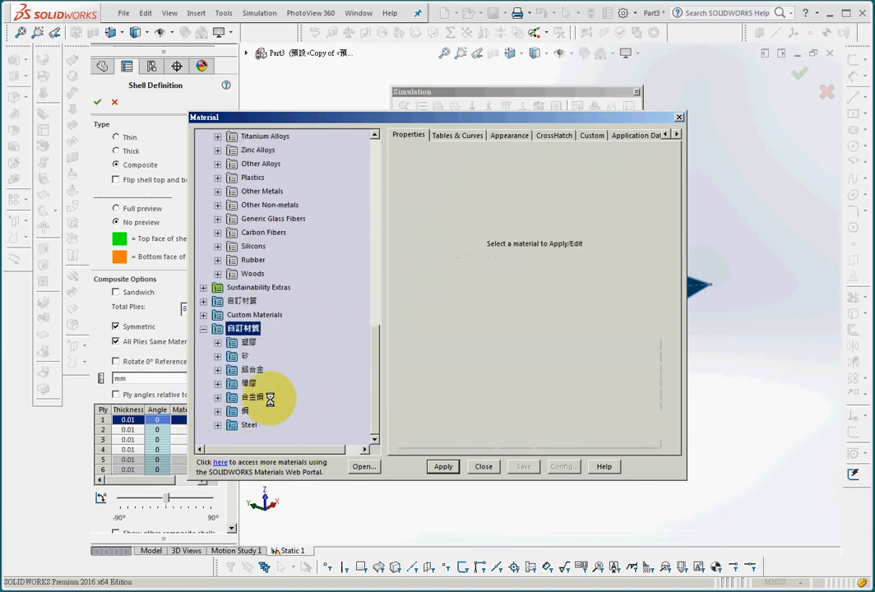
Examine the commands for adding libraries, categories and materials in the 自訂材質 library and its 塑膠 category.
right_click(244, 345)
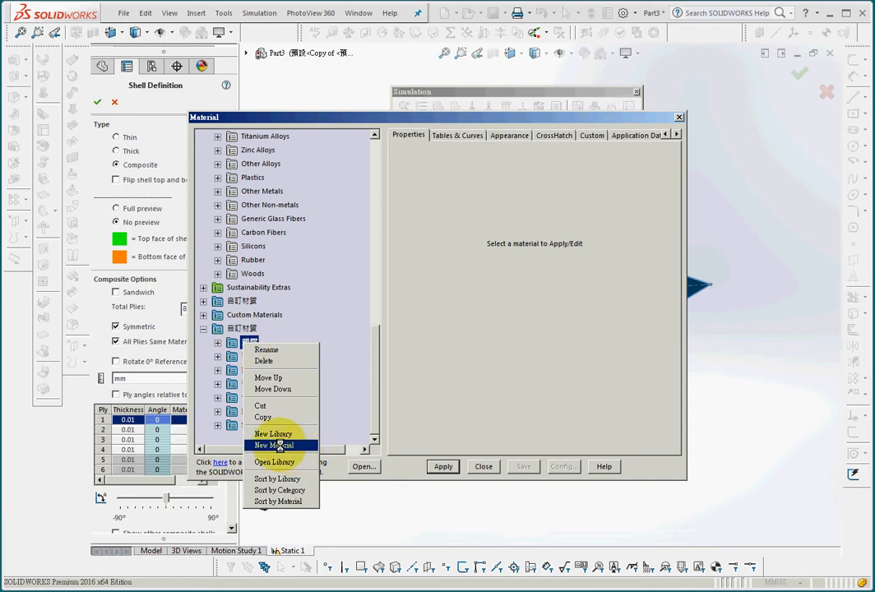
left_click(276, 444)
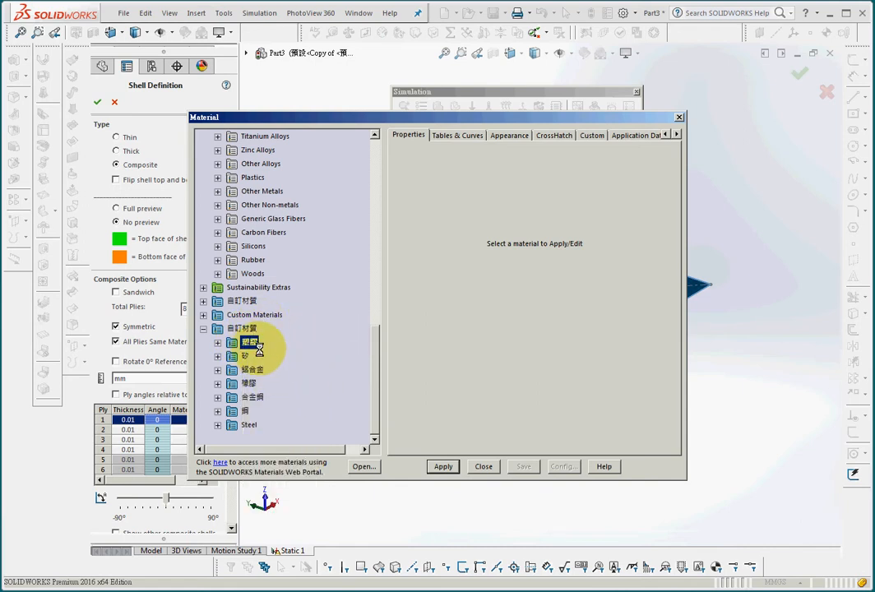
right_click(243, 328)
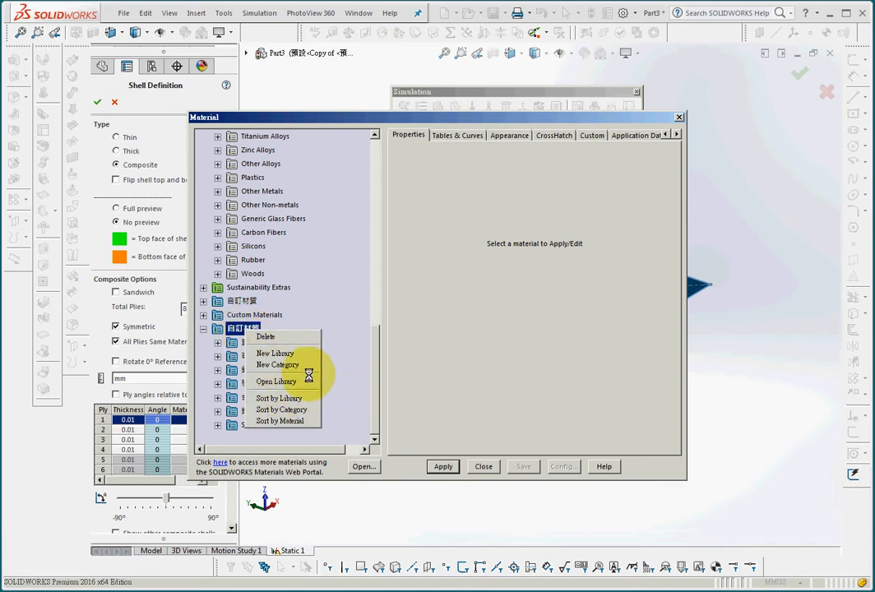
left_click(261, 354)
left_click(249, 342)
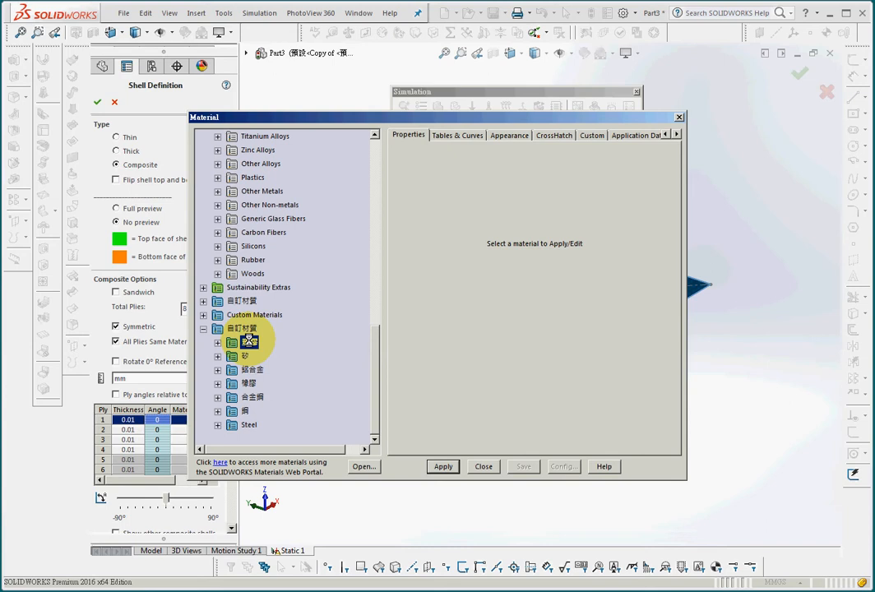
right_click(249, 341)
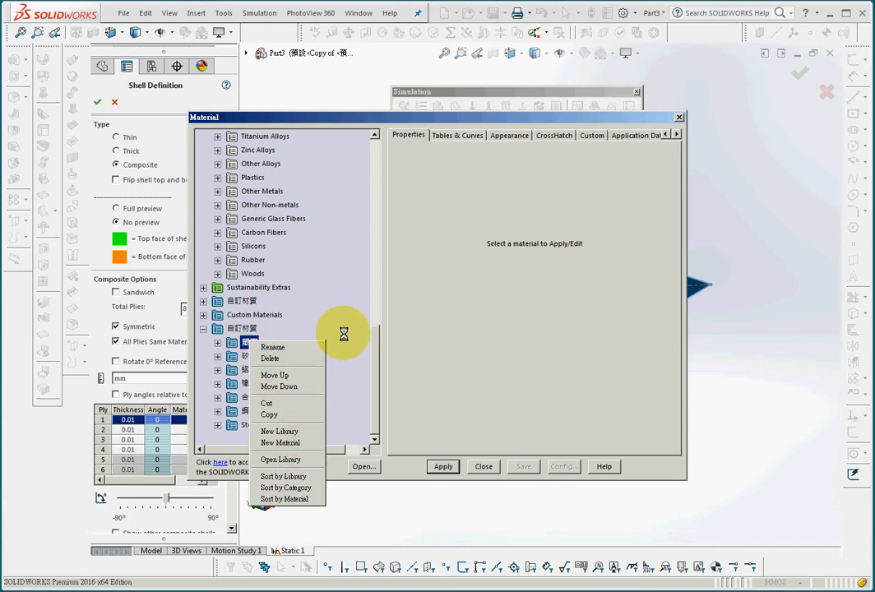
left_click(250, 330)
Expand the 塑膠 category and review the material properties of T300.
left_click(217, 343)
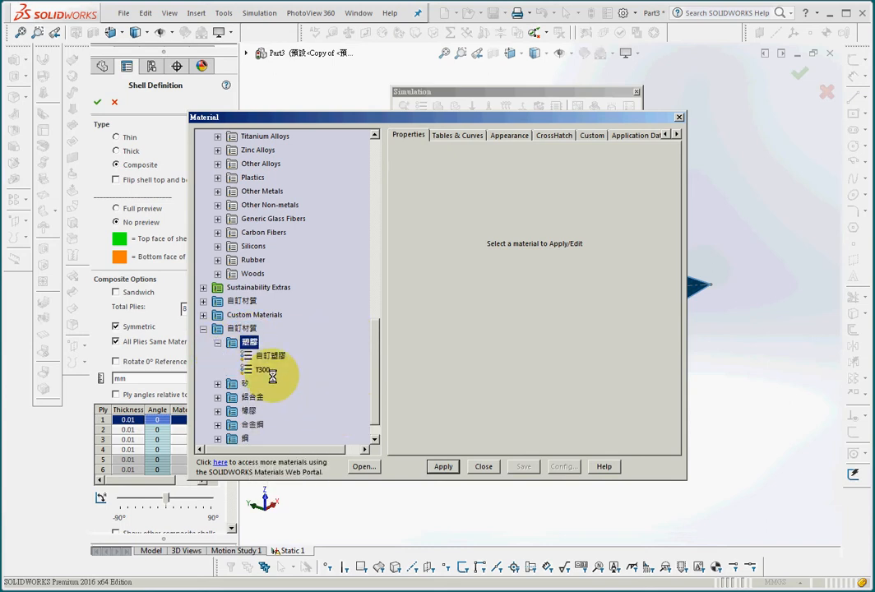
left_click(264, 370)
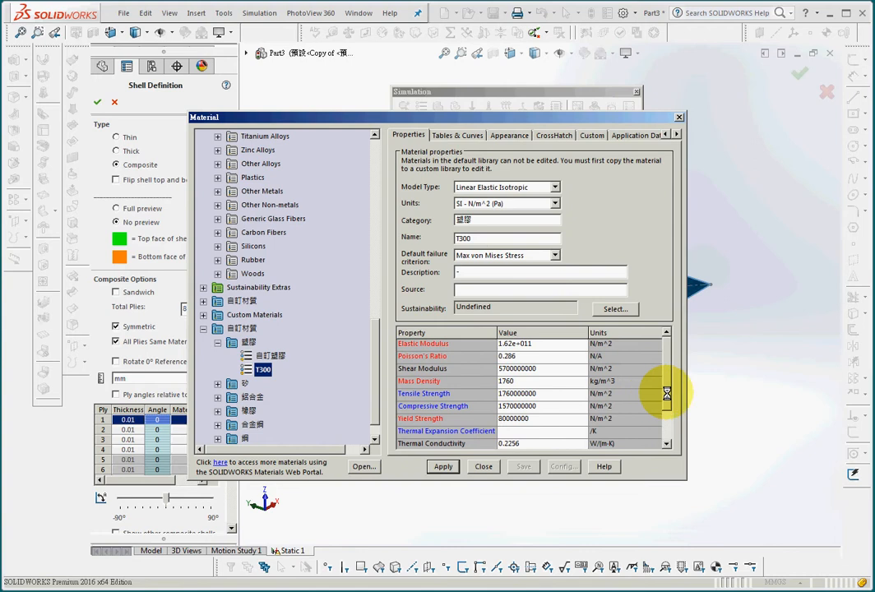
left_click_drag(668, 396, 668, 342)
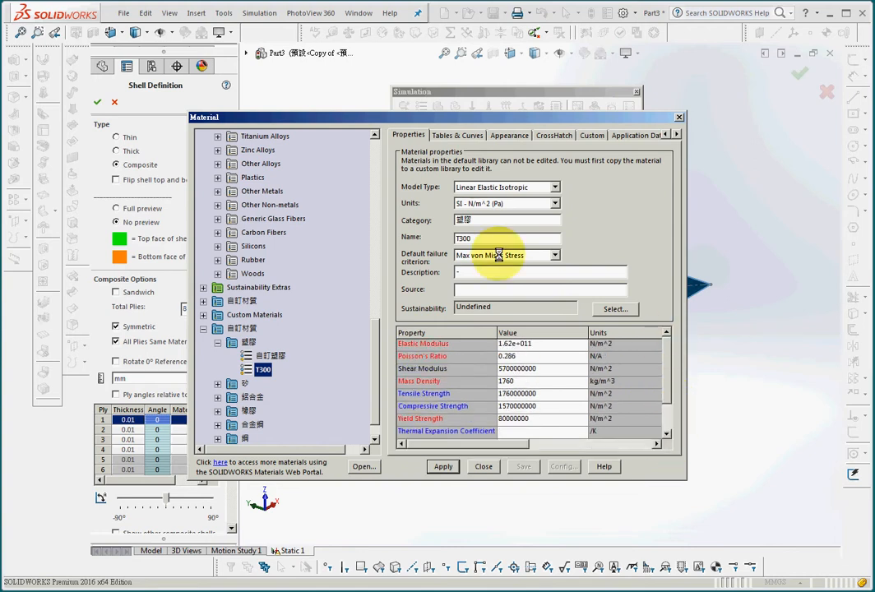
Consult the T300 Properties document in Word for the carbon/epoxy composite's density, moduli, Poisson's ratios and strengths.
right_click(249, 341)
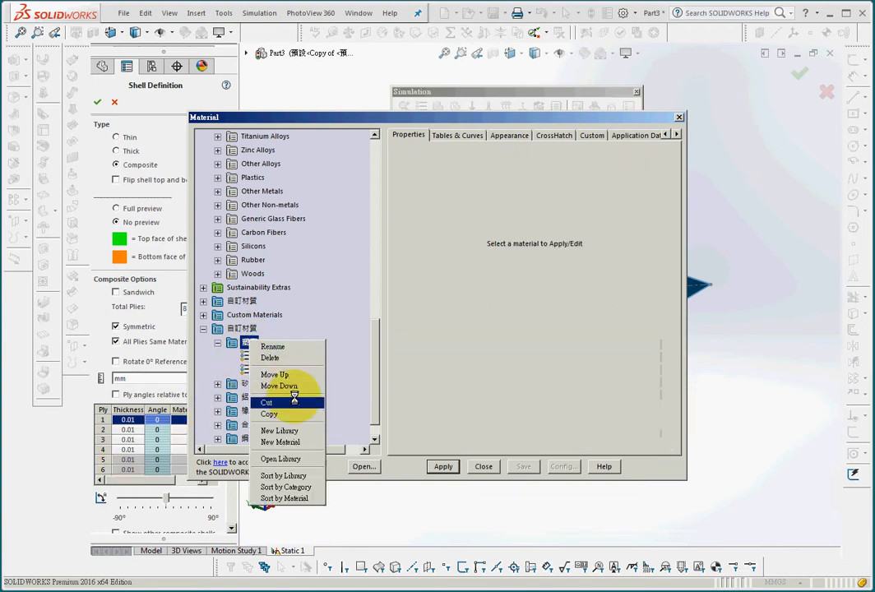
left_click(294, 444)
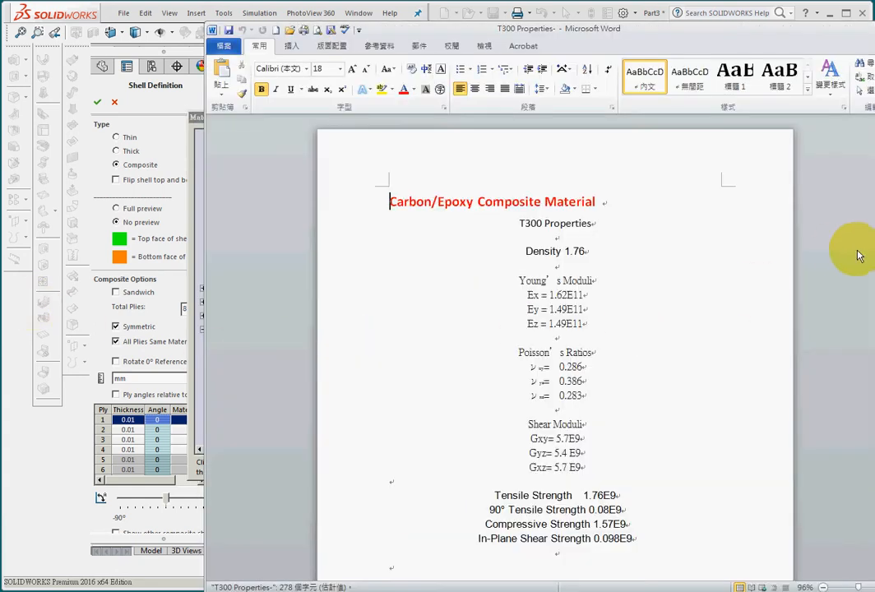
scroll(850, 249, "down", 3)
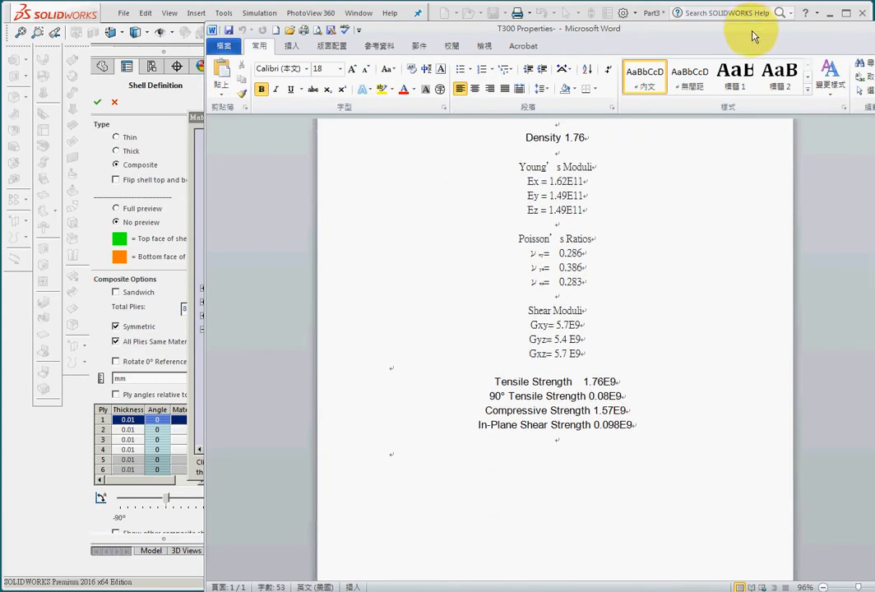
left_click_drag(751, 31, 661, 29)
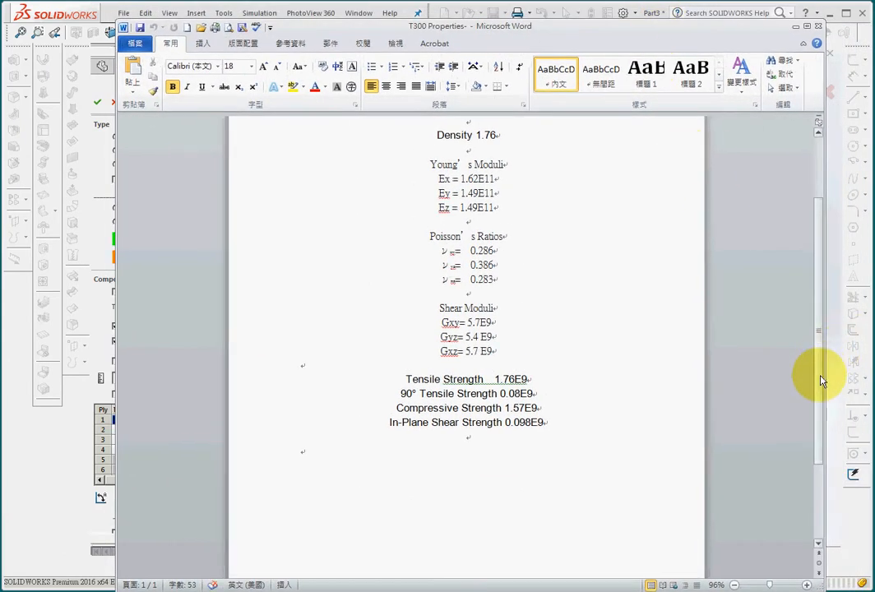
scroll(822, 359, "up", 1)
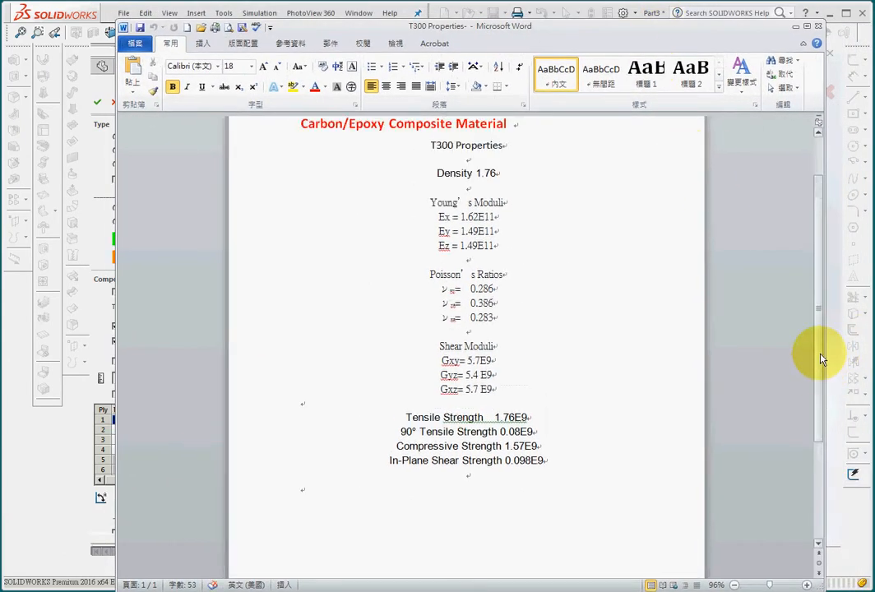
left_click(818, 27)
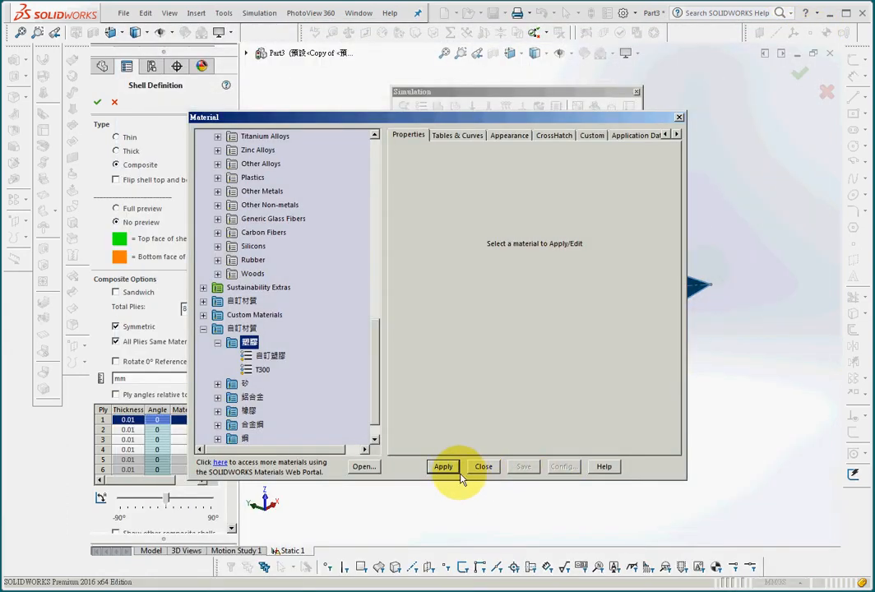
Try the Linear Elastic Orthotropic model type on T300 and review its directional moduli, Poisson's ratios and strengths.
left_click(262, 369)
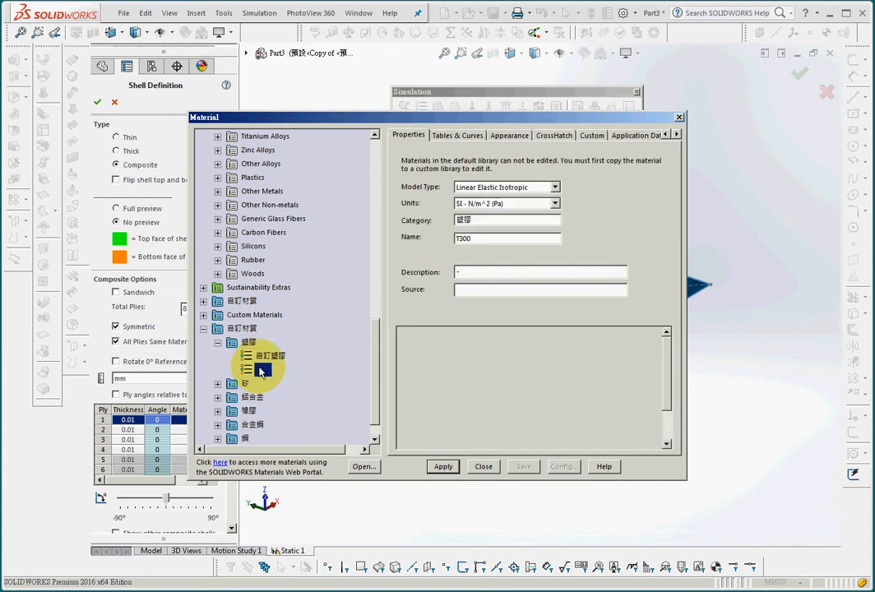
left_click(312, 381)
left_click(265, 369)
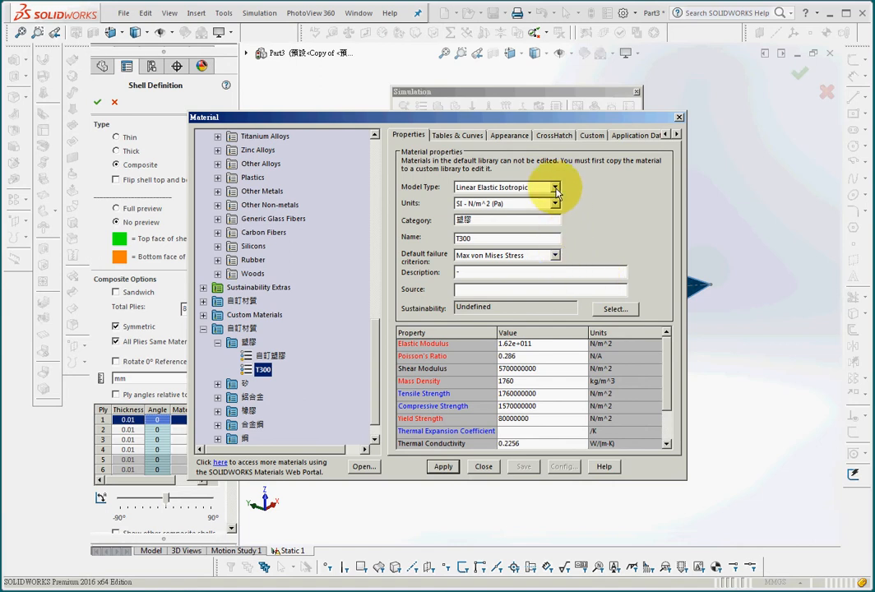
left_click(555, 188)
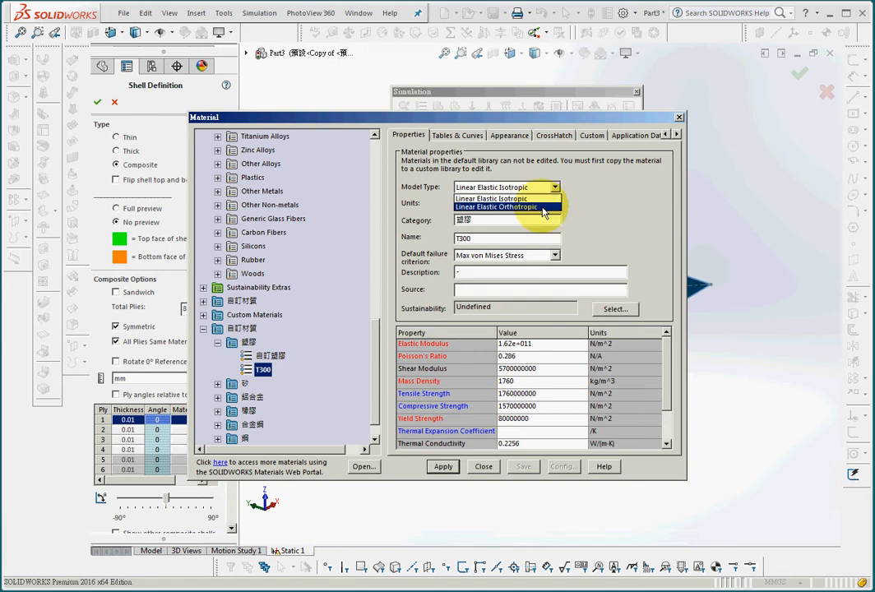
left_click(543, 208)
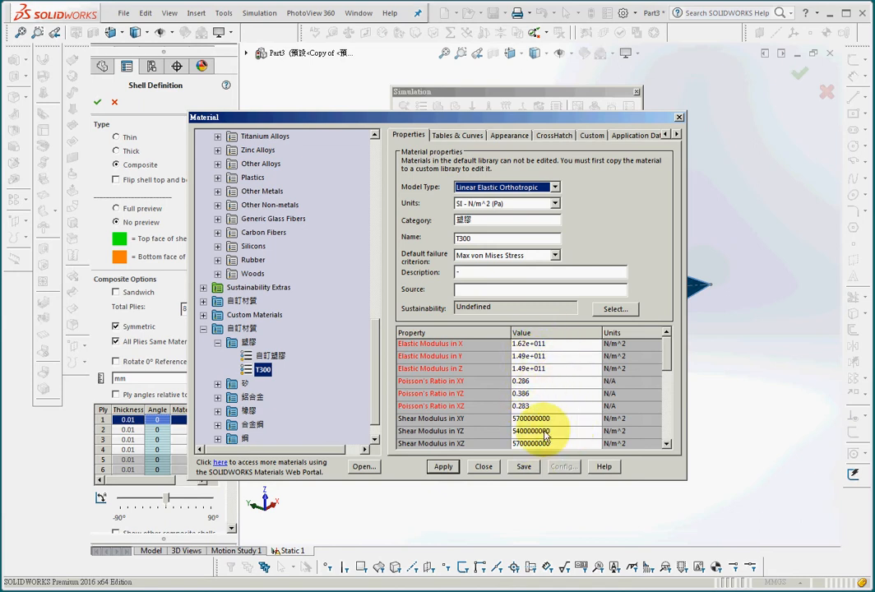
scroll(667, 378, "down", 1)
left_click_drag(667, 378, 670, 410)
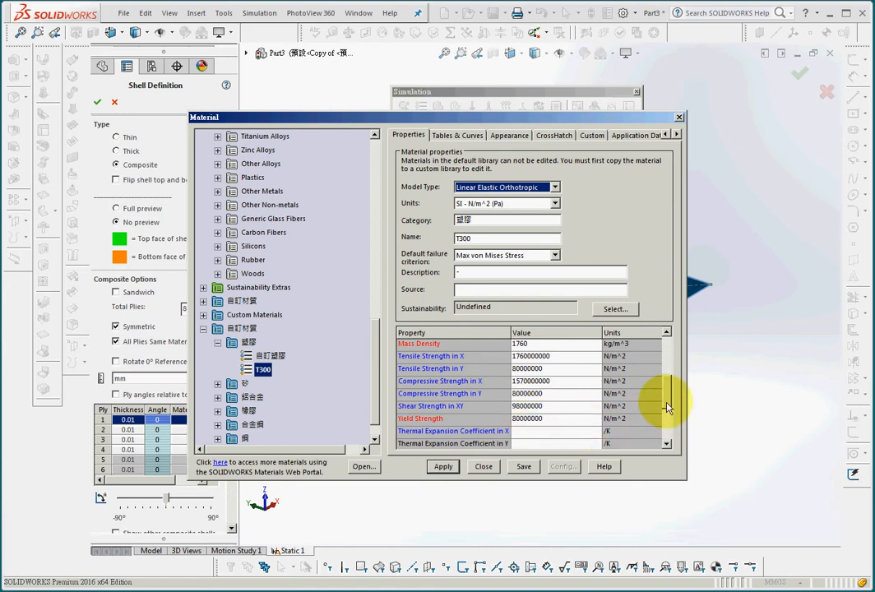
scroll(664, 382, "up", 2)
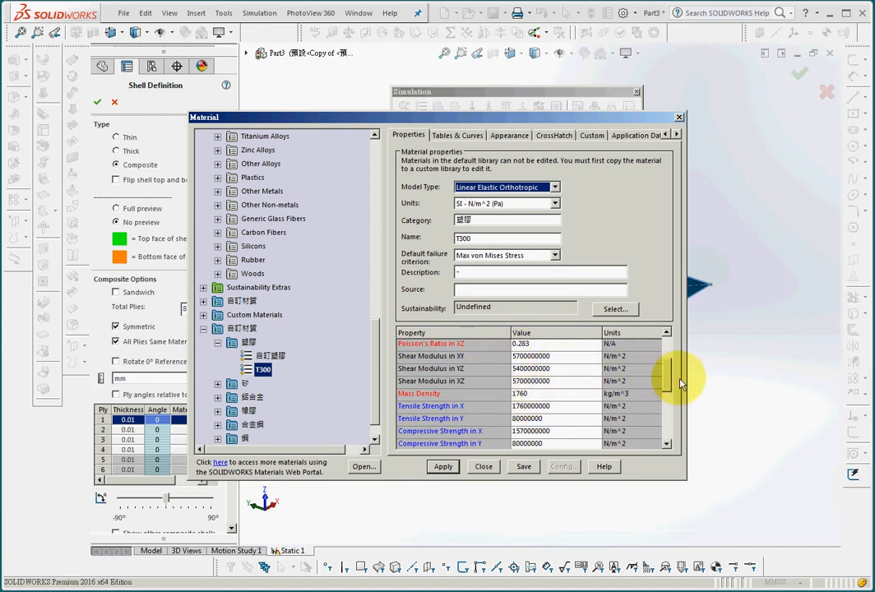
left_click_drag(670, 382, 672, 364)
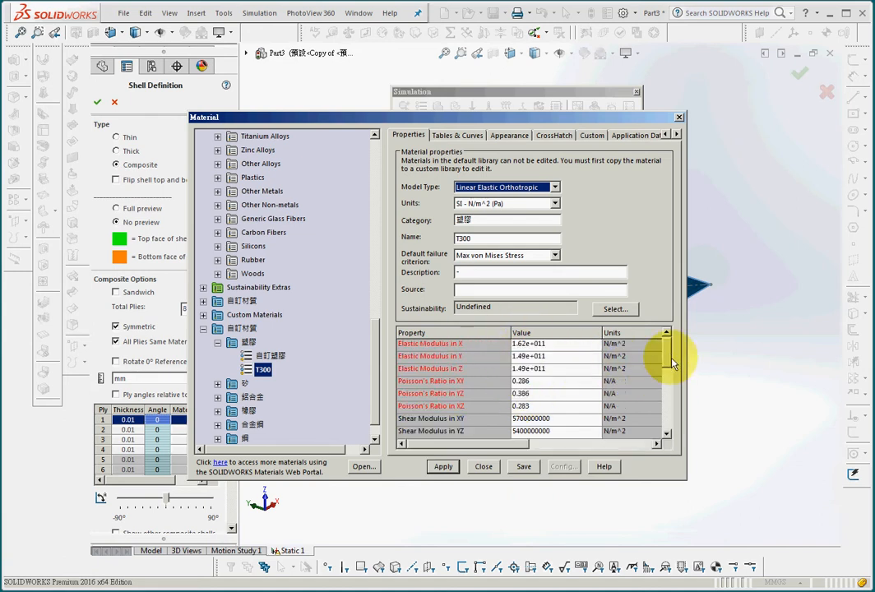
Leave T300 for the 塑膠 category and dismiss the prompt without saving the model type change.
left_click(443, 469)
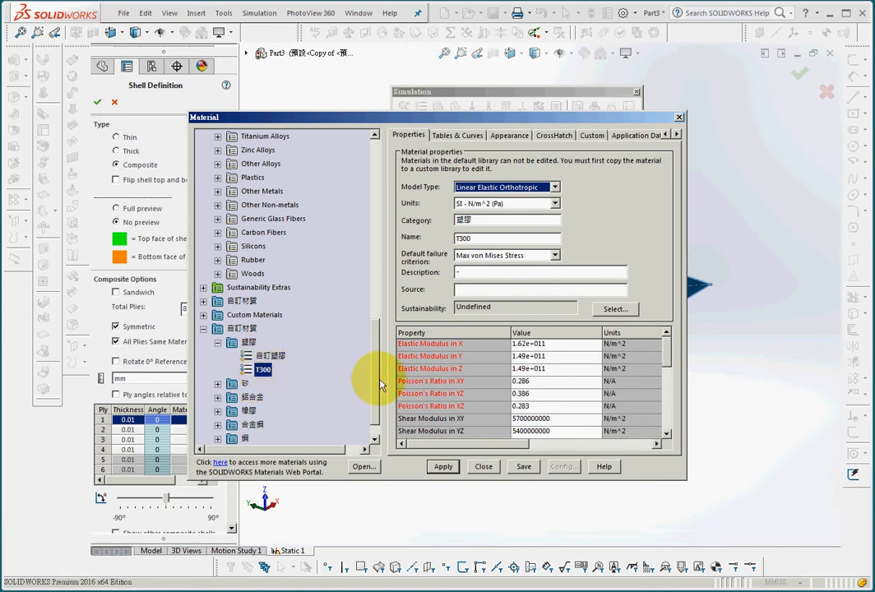
left_click(251, 343)
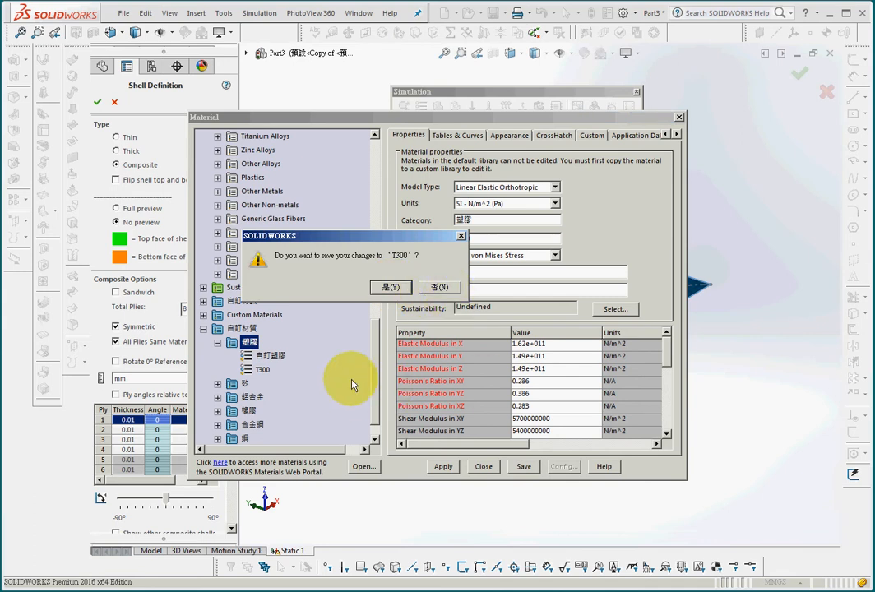
left_click(462, 236)
left_click(387, 336)
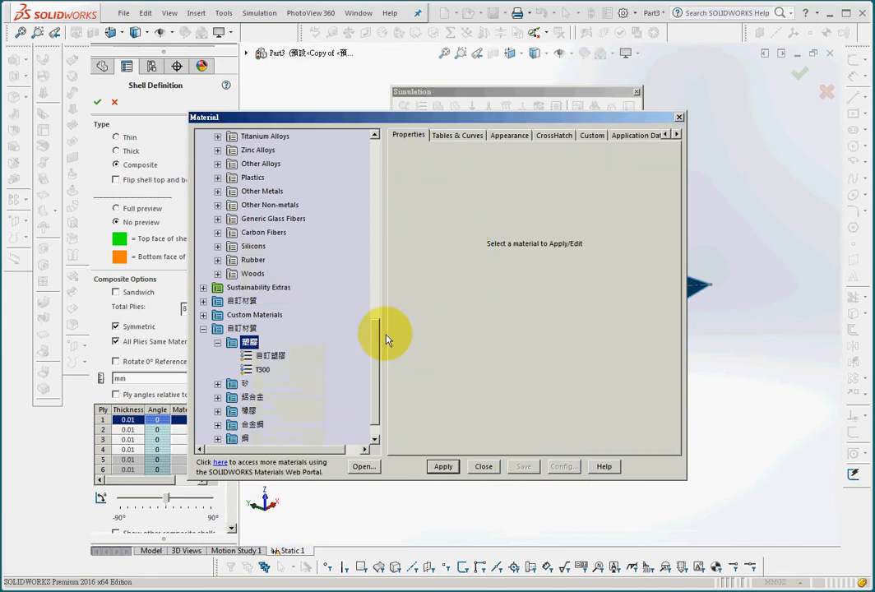
Compare the 塑膠 materials and examine the commands for adding a category to 自訂材質 and a material to 塑膠.
double_click(262, 372)
left_click(269, 355)
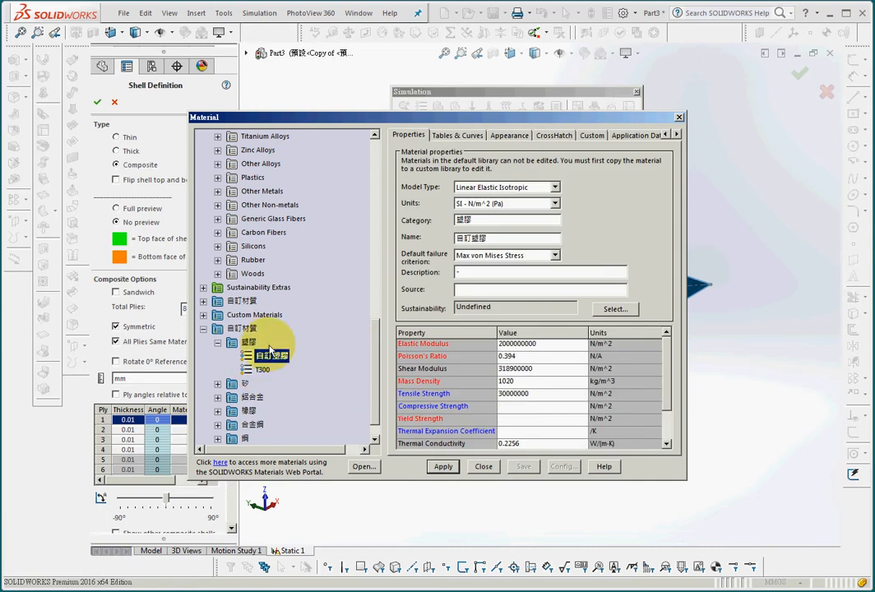
left_click(249, 342)
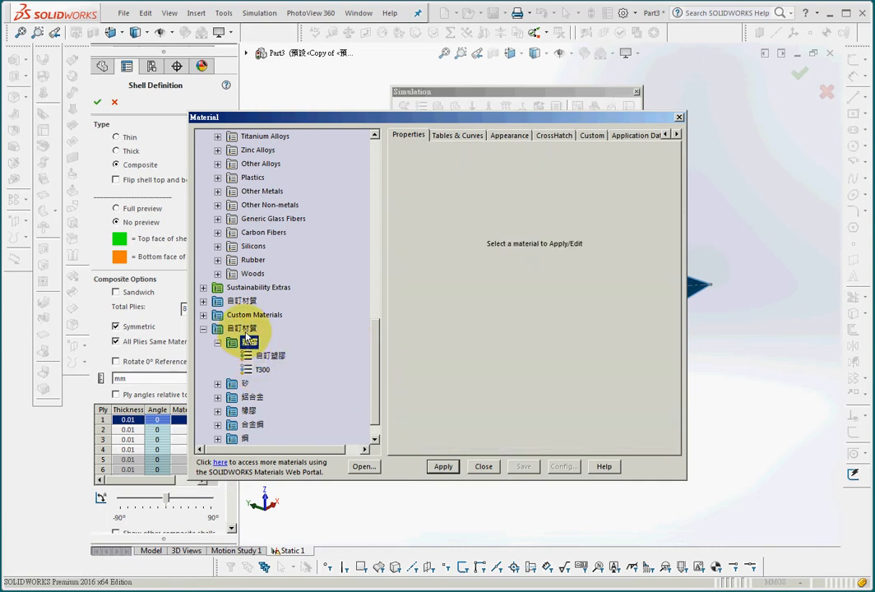
left_click(244, 331)
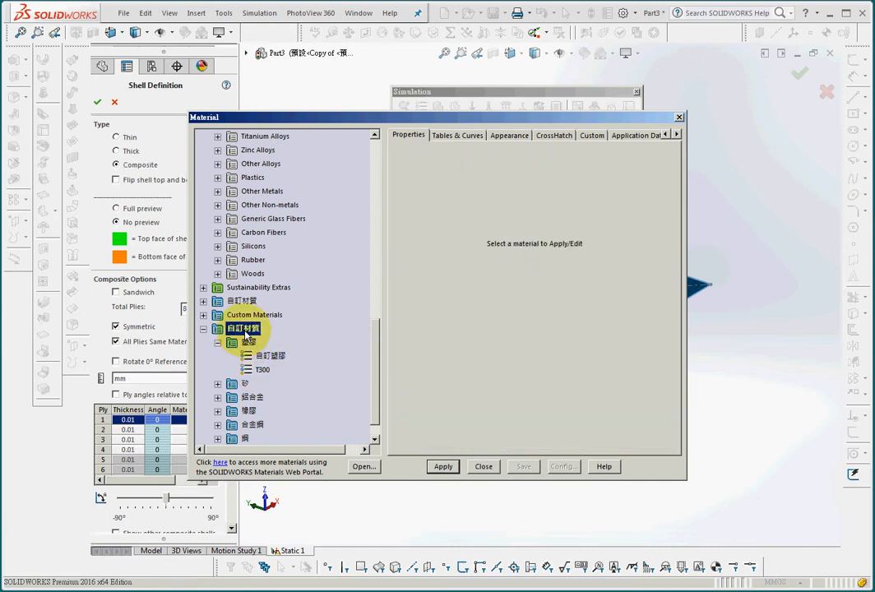
right_click(245, 335)
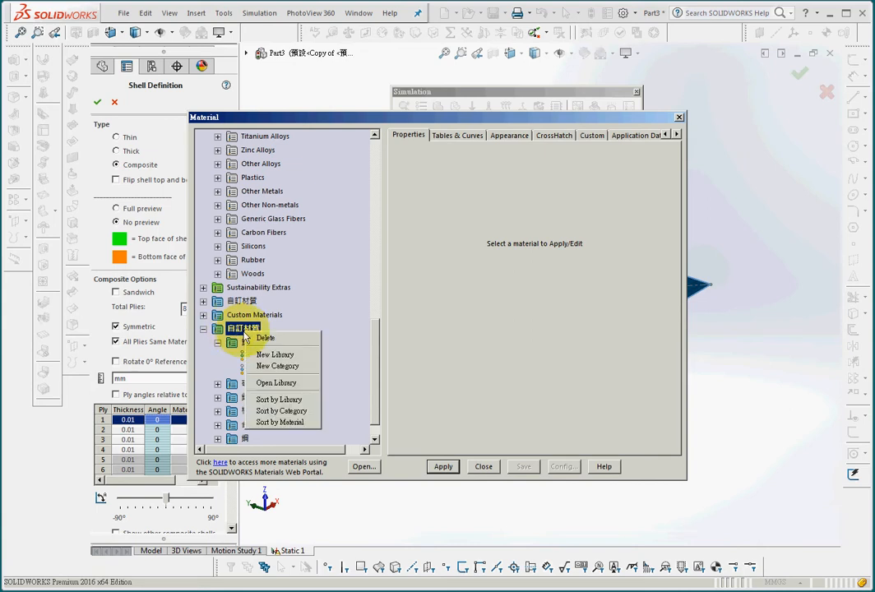
left_click(323, 314)
right_click(248, 343)
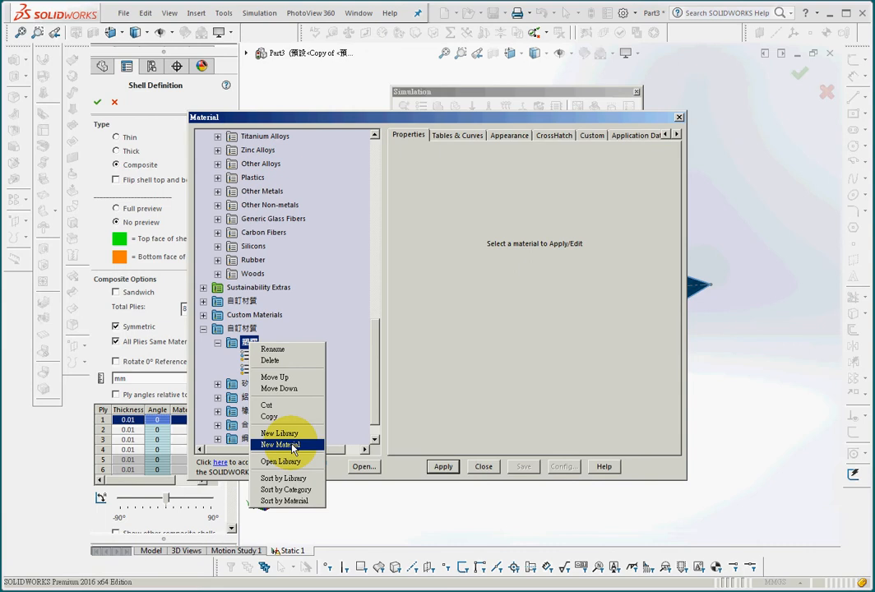
left_click(341, 316)
Apply T300 from the 塑膠 category to the composite plies and close the material library.
left_click(261, 370)
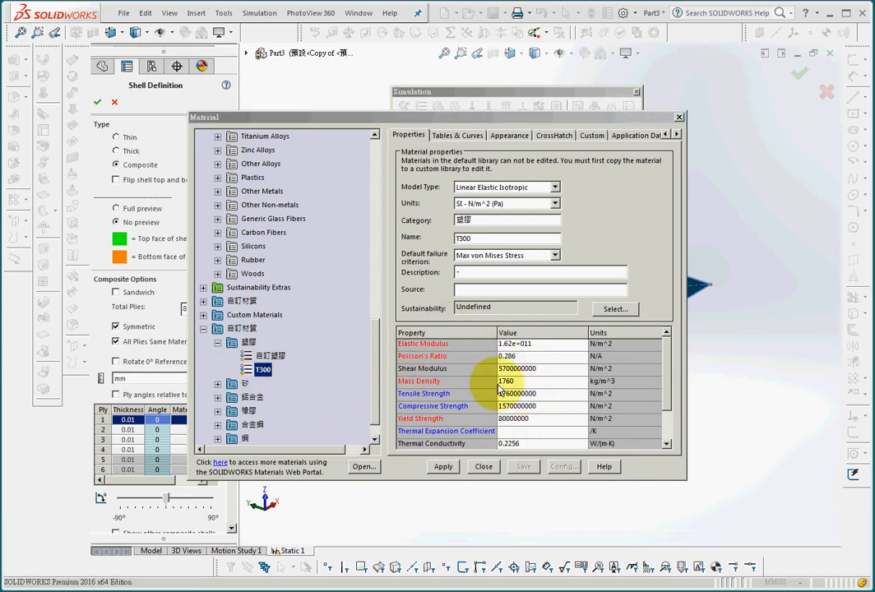
left_click(443, 469)
left_click(484, 468)
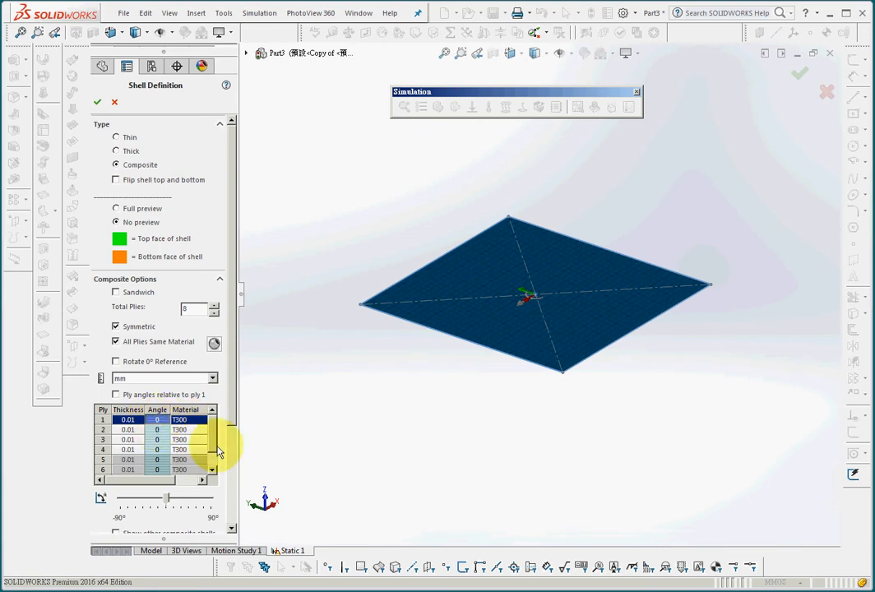
Set the ply angles to 45° for ply 2, -45° for ply 3 and 90° for ply 4.
middle_click_drag(366, 319, 371, 510)
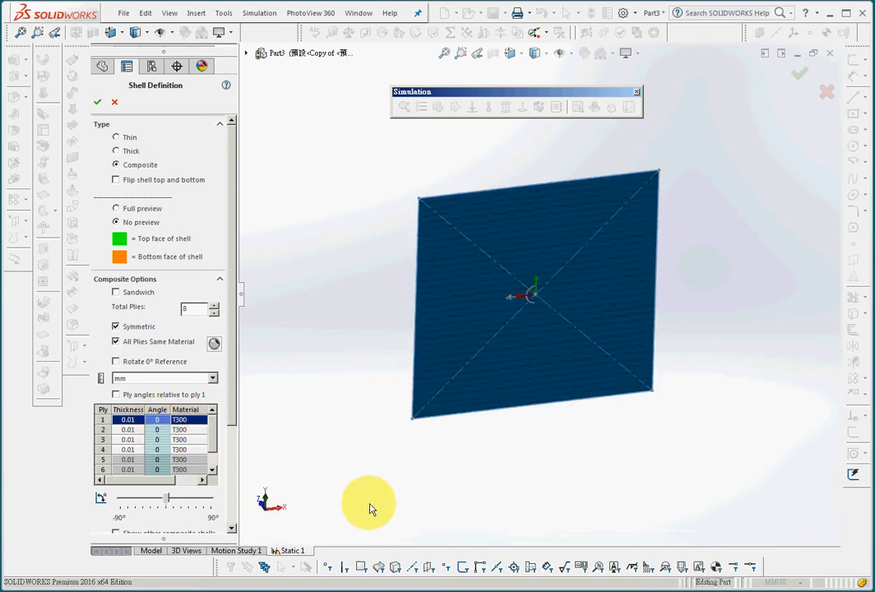
scroll(482, 467, "down", 1)
middle_click_drag(483, 467, 511, 514)
scroll(510, 514, "up", 1)
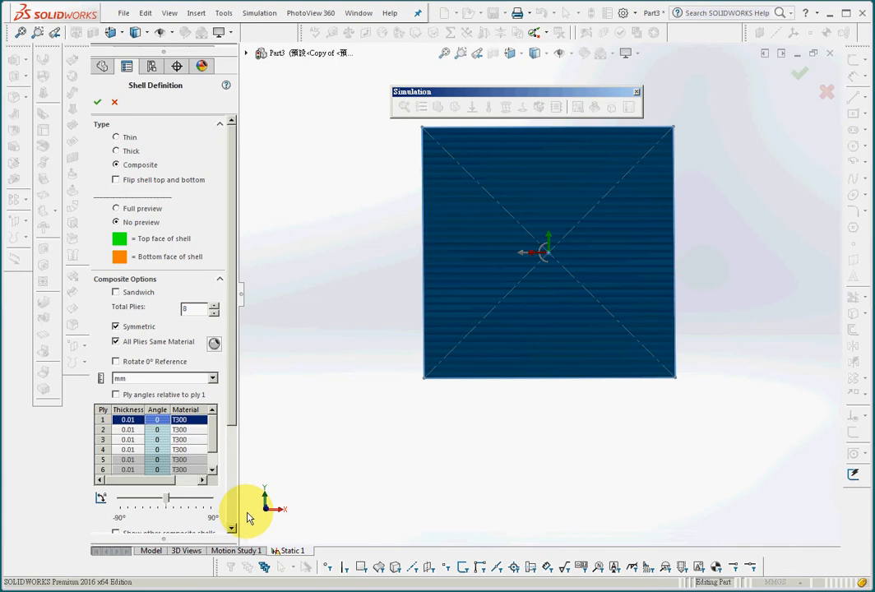
left_click(157, 430)
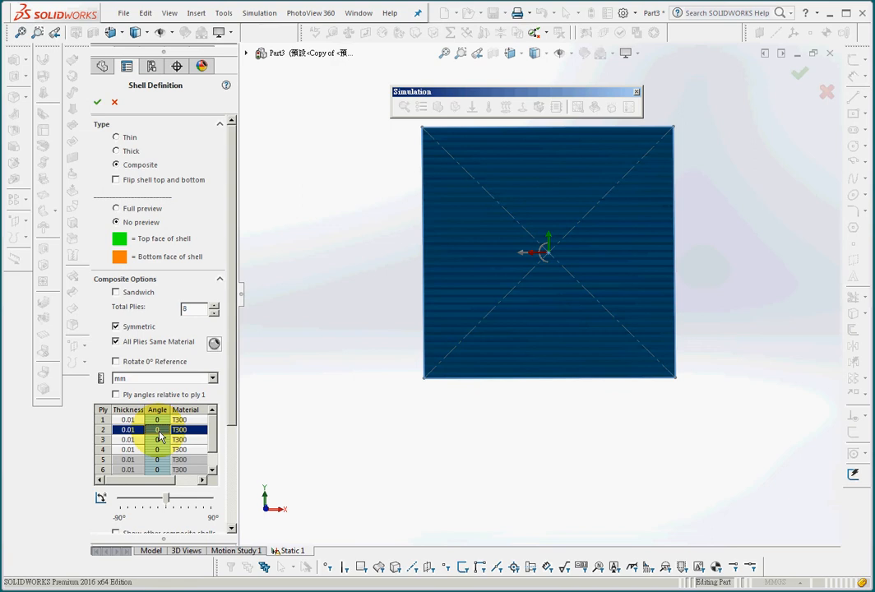
left_click(462, 441)
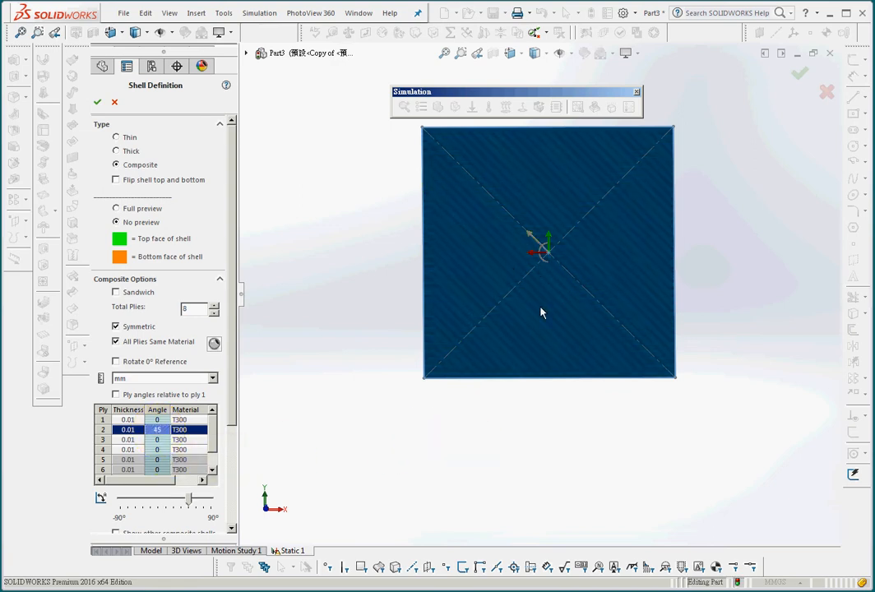
left_click(160, 440)
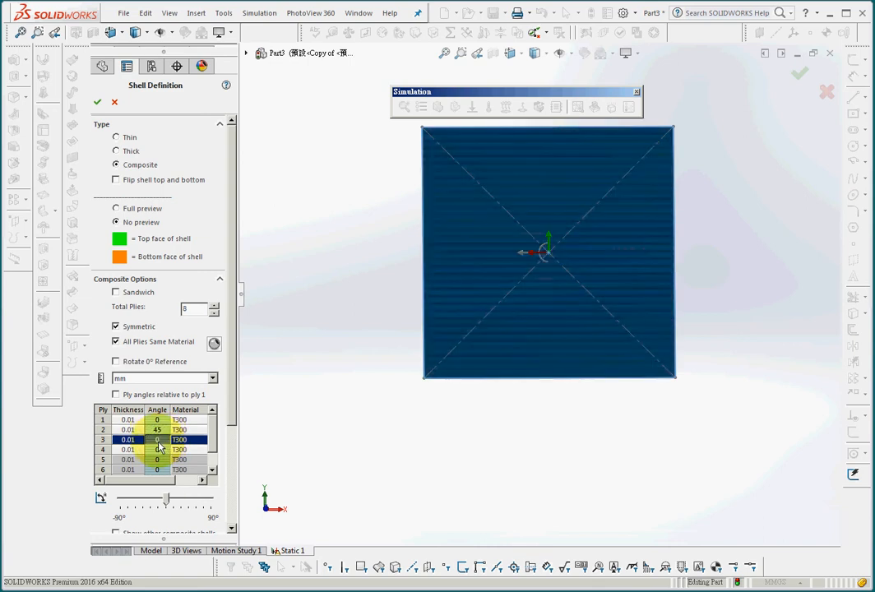
type("-45")
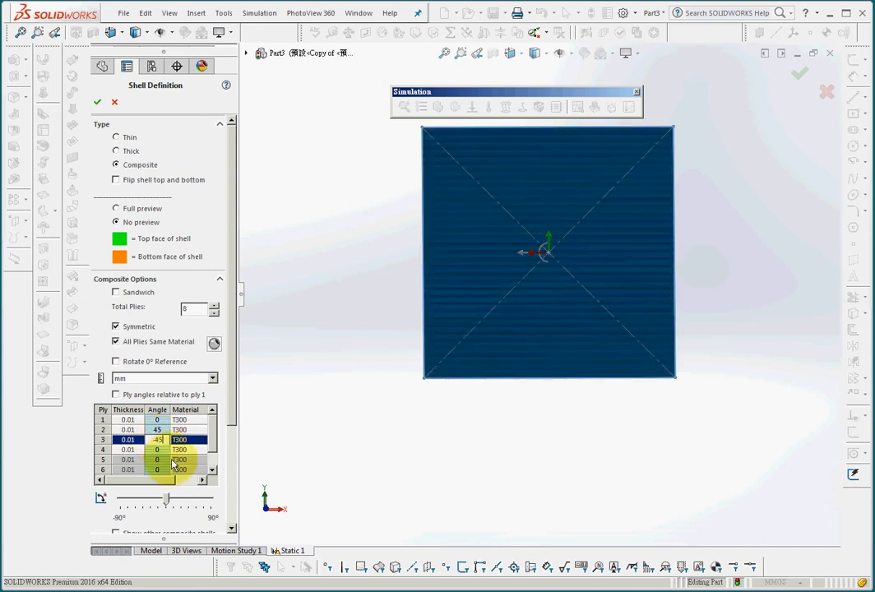
left_click(162, 450)
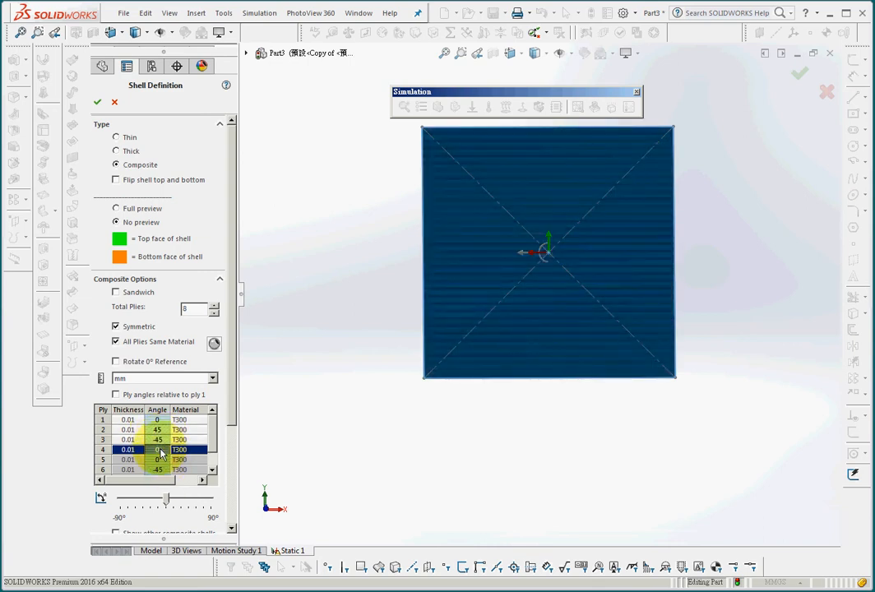
type("90")
left_click(351, 424)
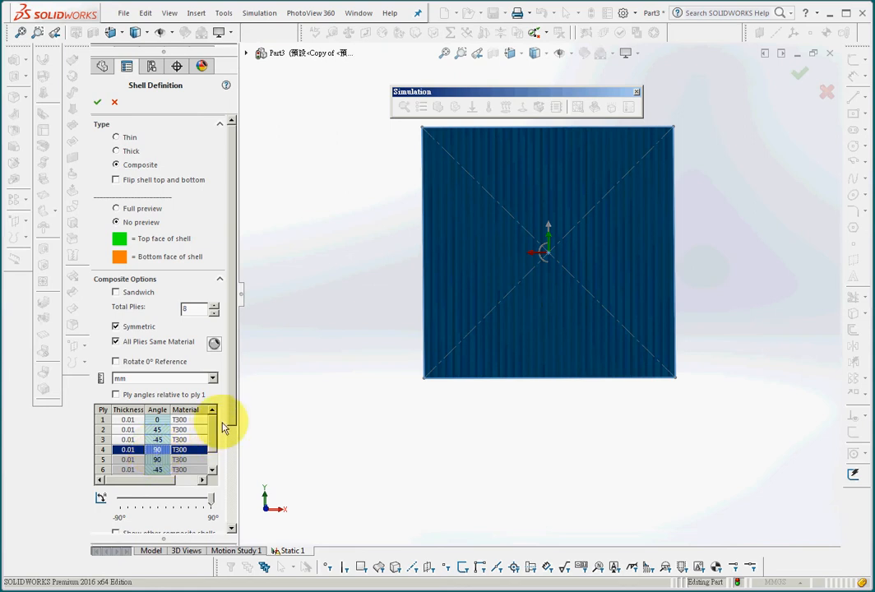
Review the angles of all eight plies in the symmetric composite stack.
left_click_drag(230, 414, 243, 485)
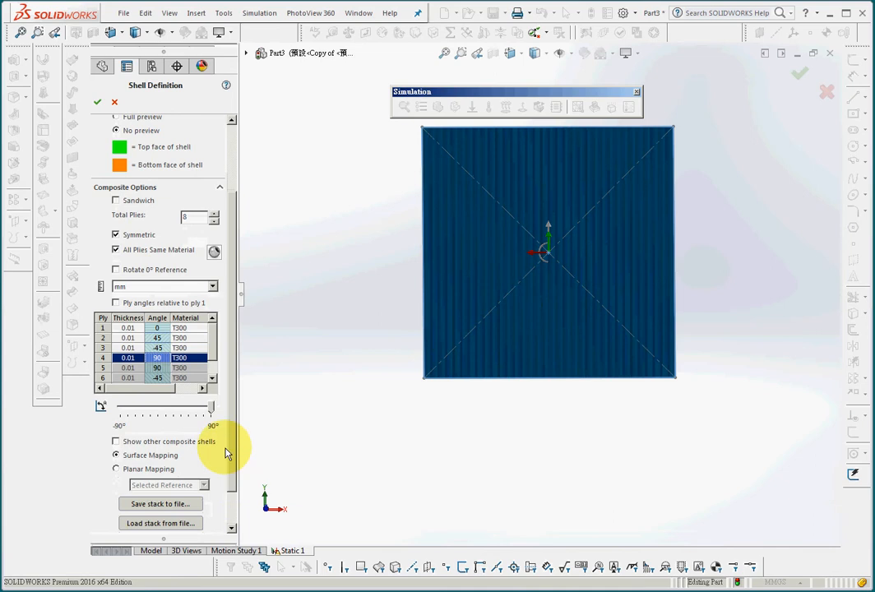
left_click(212, 377)
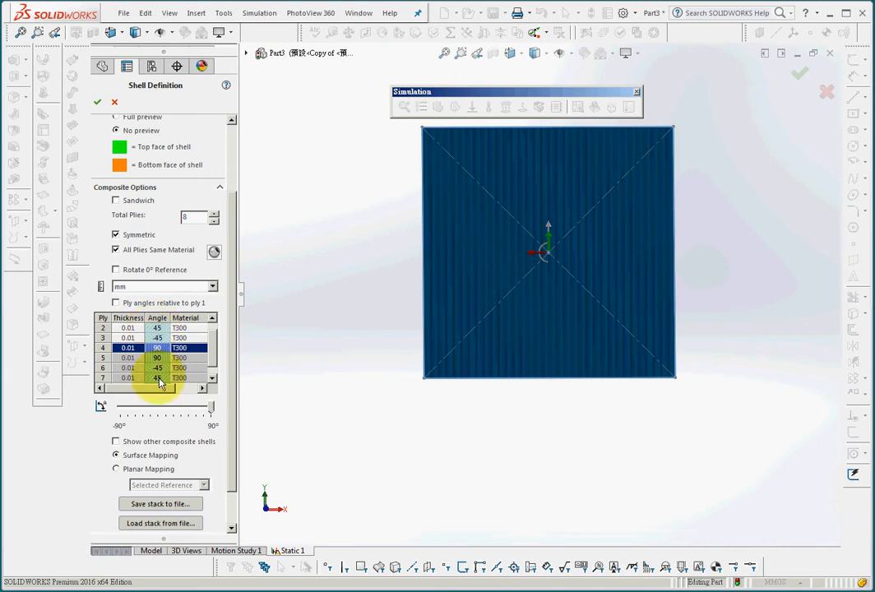
scroll(177, 332, "up", 1)
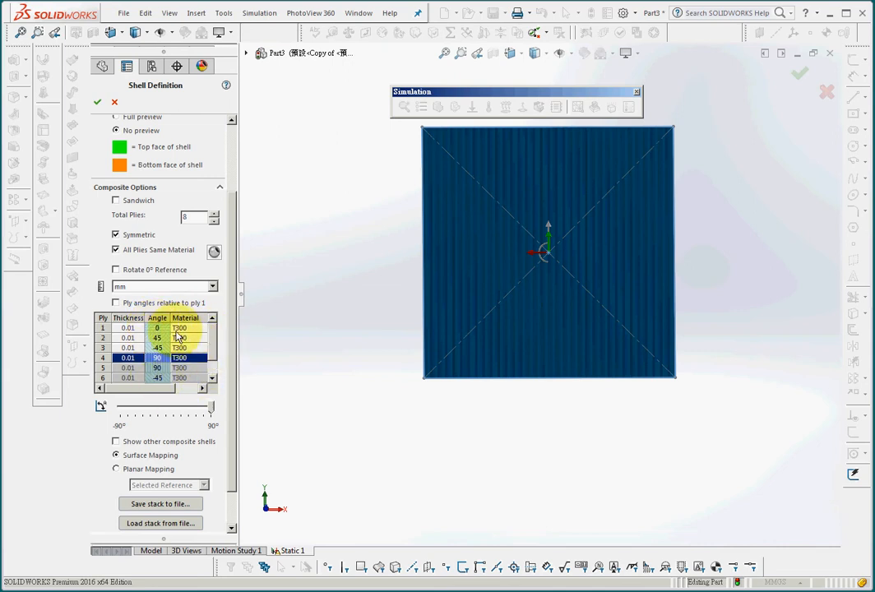
left_click_drag(212, 347, 215, 369)
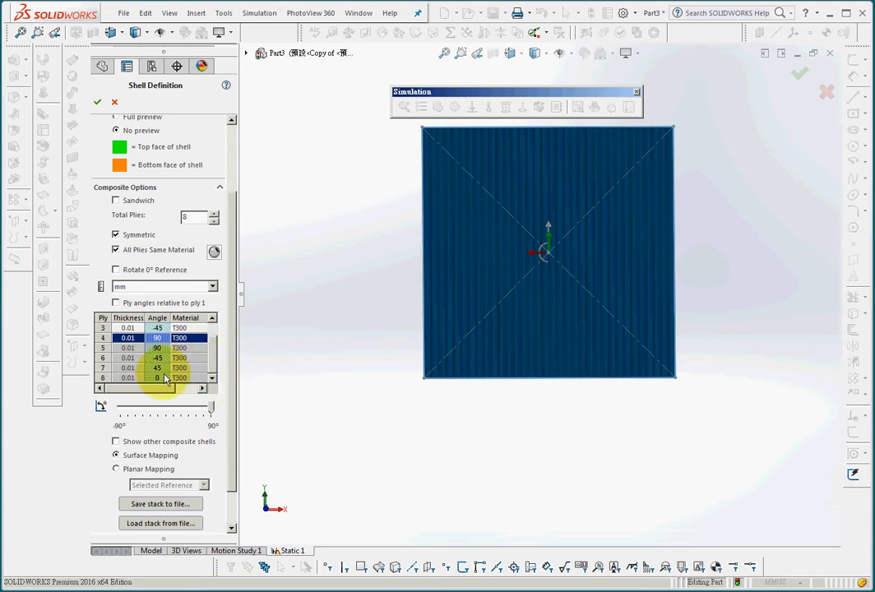
Check the 90° fiber direction of ply 4 on the surface and accept the composite shell definition.
scroll(215, 358, "up", 2)
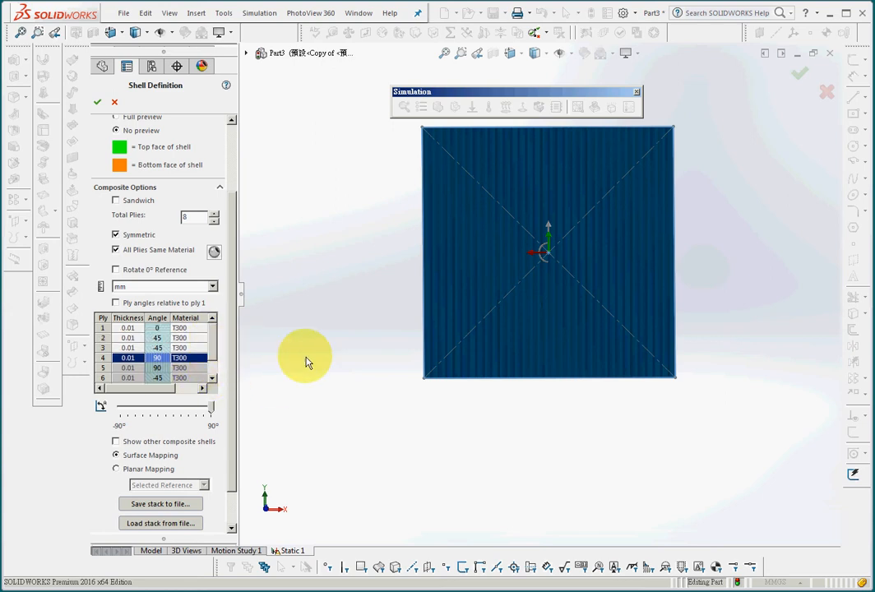
middle_click_drag(352, 430, 464, 400)
scroll(236, 369, "down", 1)
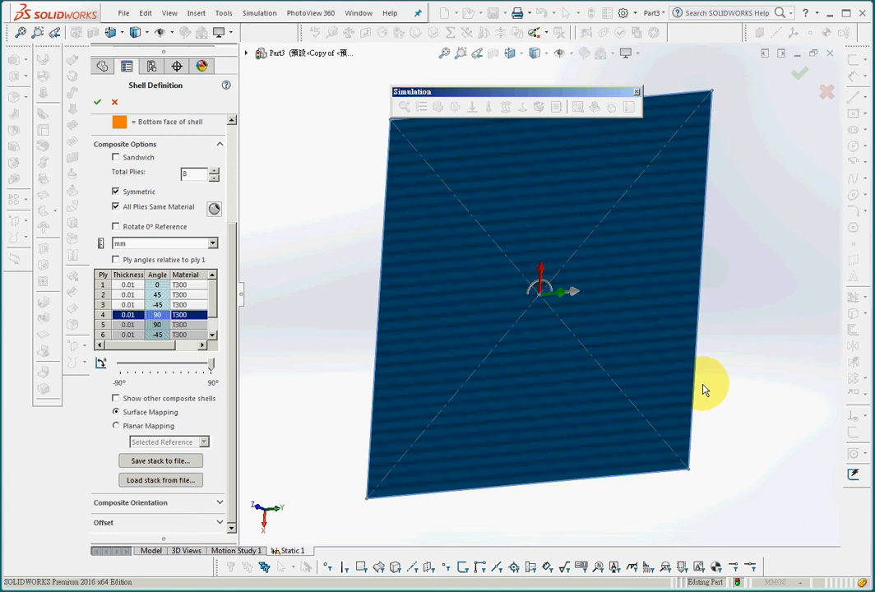
middle_click_drag(707, 390, 735, 429)
scroll(734, 422, "up", 2)
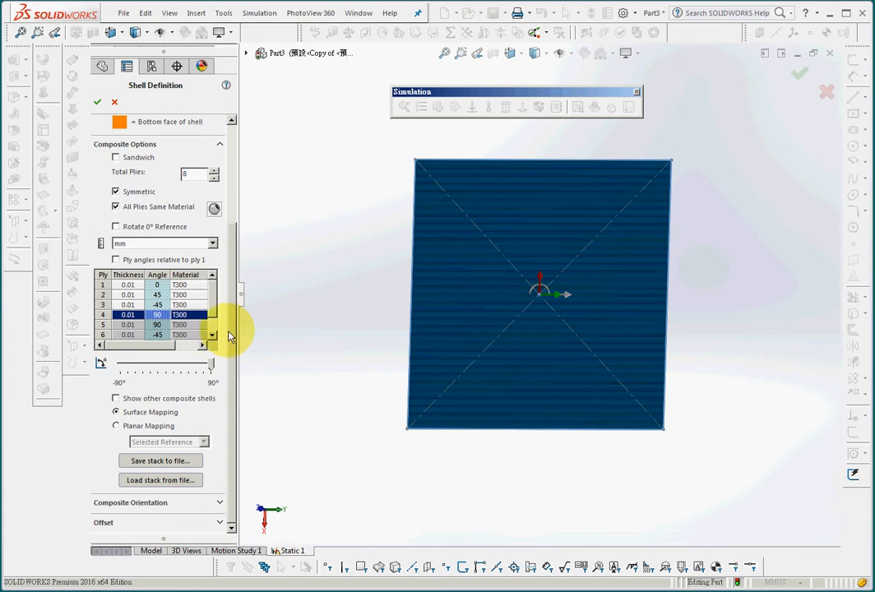
left_click(97, 102)
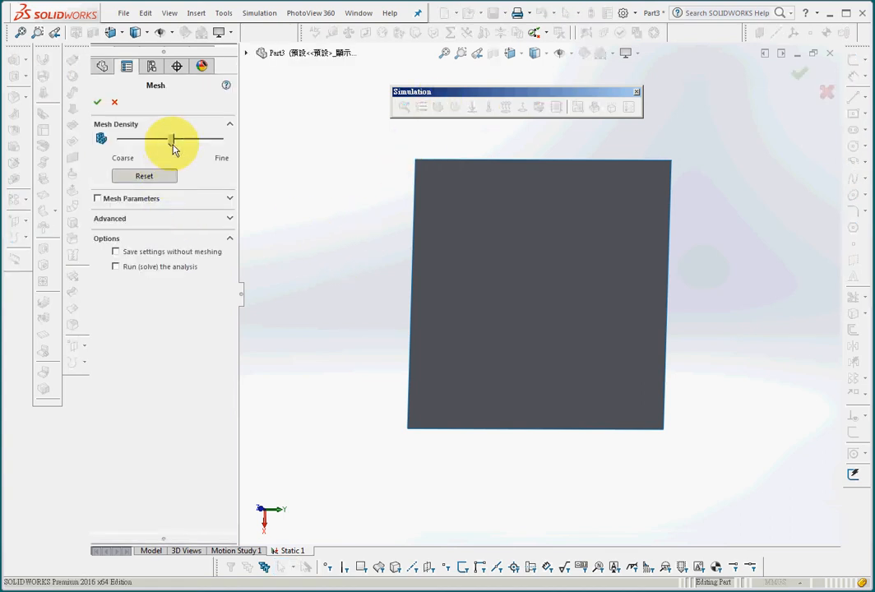
Mesh the composite surface with the default mesh density and hide the mesh.
left_click(97, 101)
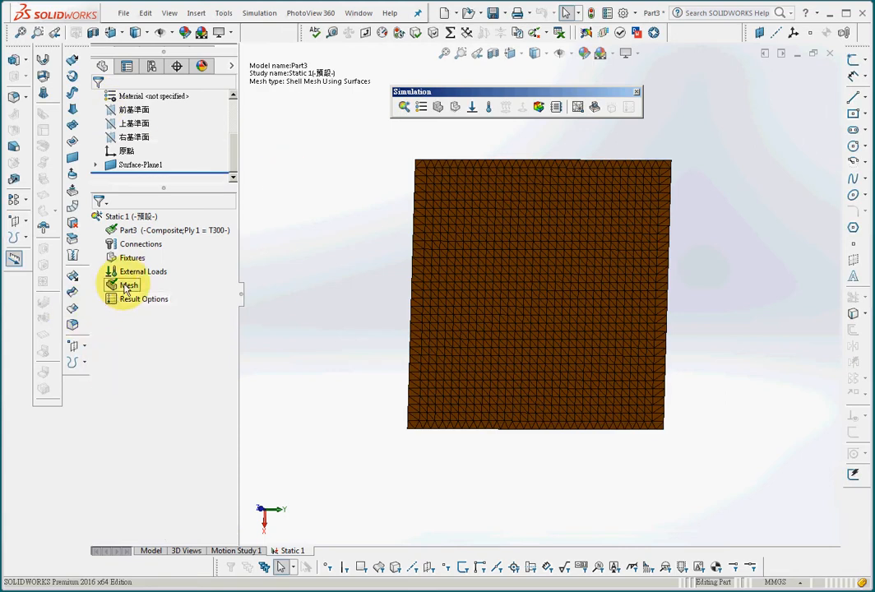
right_click(120, 286)
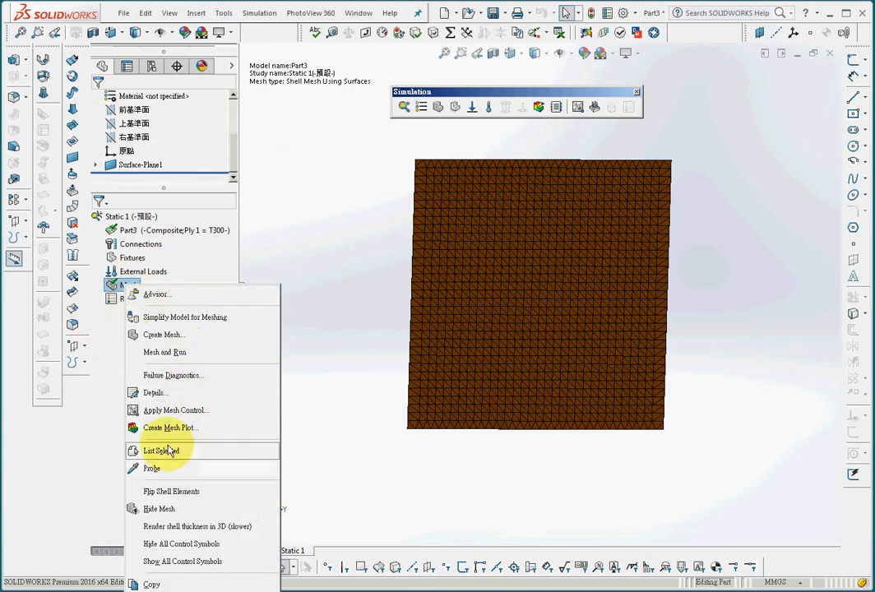
left_click(161, 509)
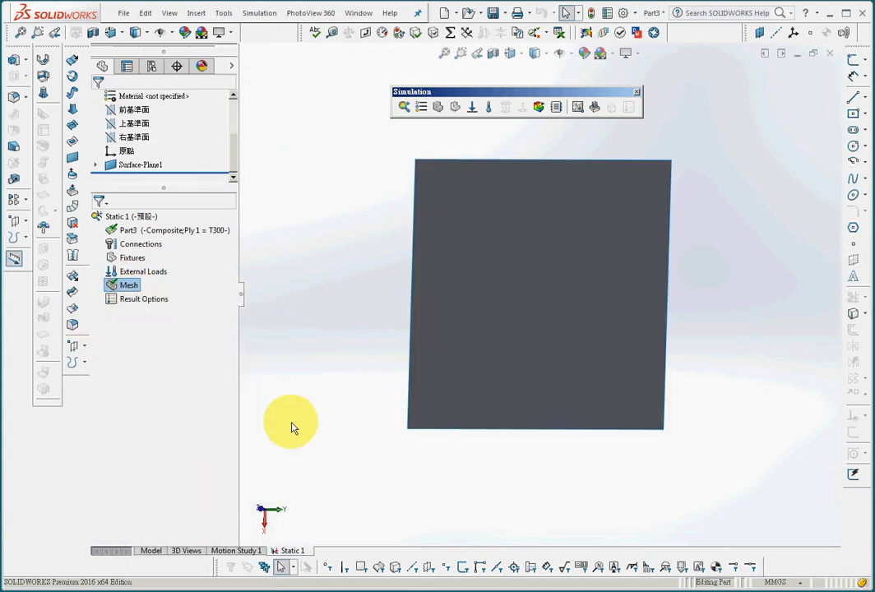
Apply a Fixed Geometry fixture to the two opposite surface edges that run parallel to the X axis.
left_click(457, 110)
left_click(414, 308)
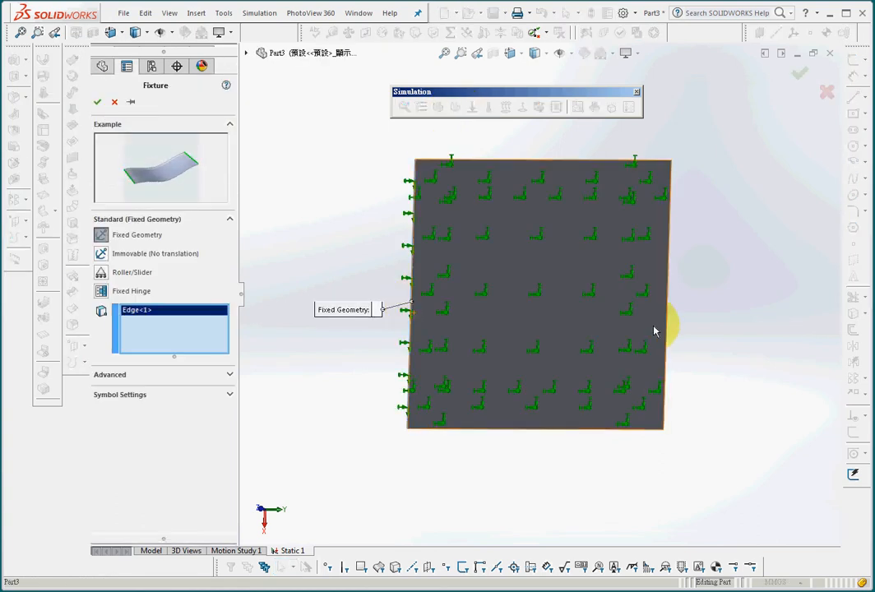
left_click(669, 326)
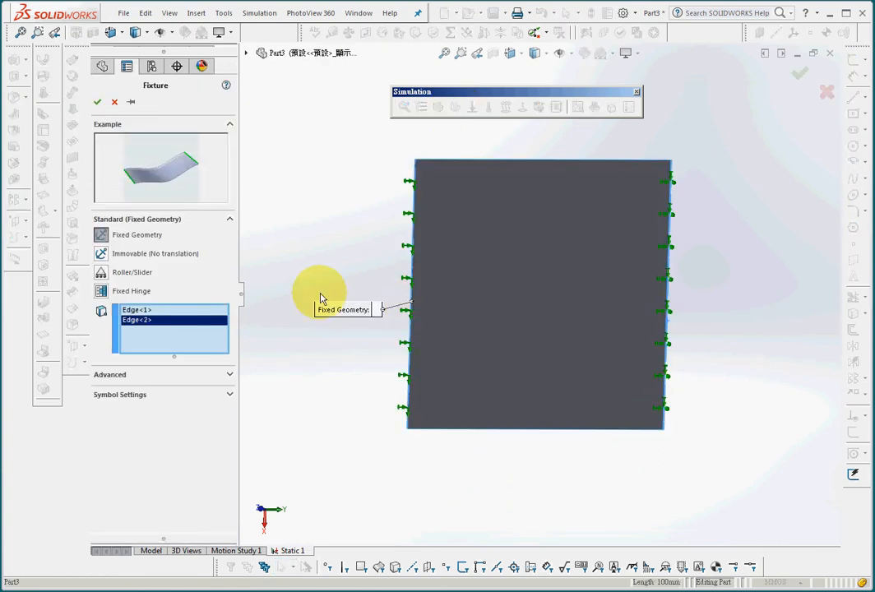
left_click(97, 101)
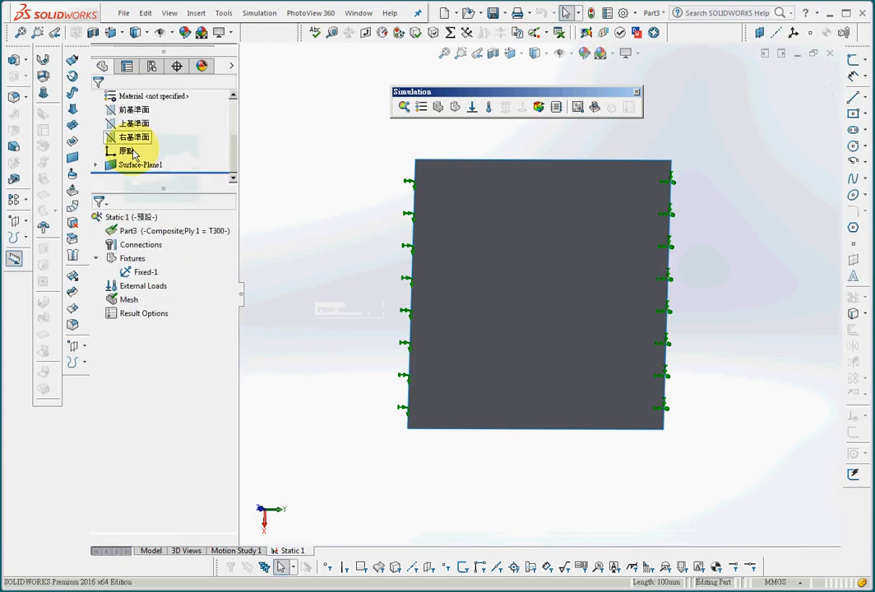
Apply a 100 N force normal to the square face.
middle_click_drag(308, 316, 361, 235)
left_click(472, 107)
left_click(527, 303)
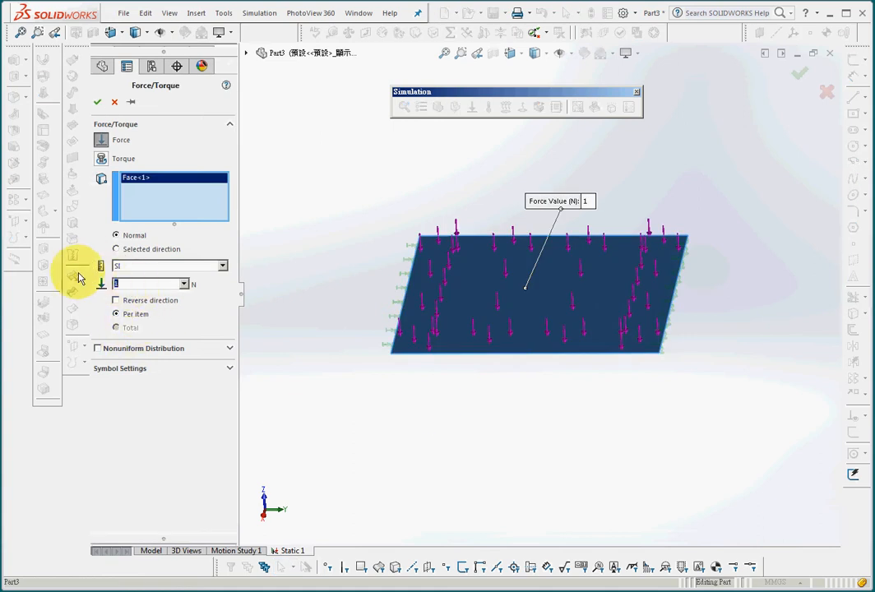
type("100")
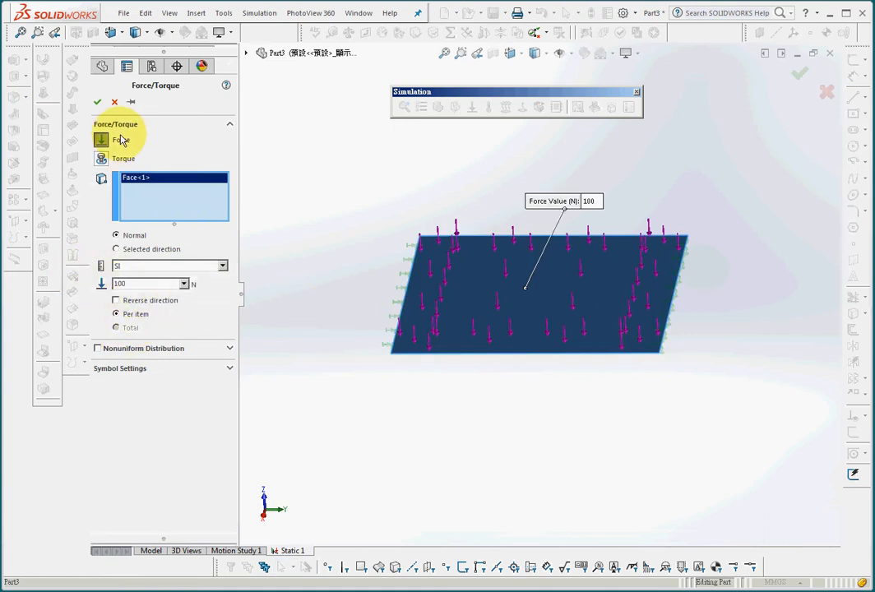
left_click(97, 101)
Run the static study and inspect the deformed von Mises stress result.
middle_click_drag(345, 334, 362, 284)
left_click(538, 107)
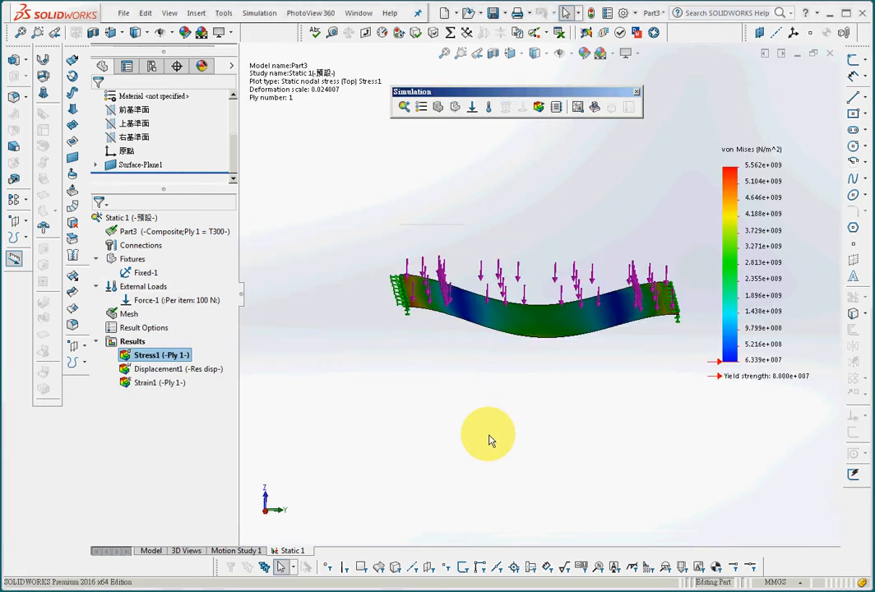
middle_click_drag(465, 451, 296, 388)
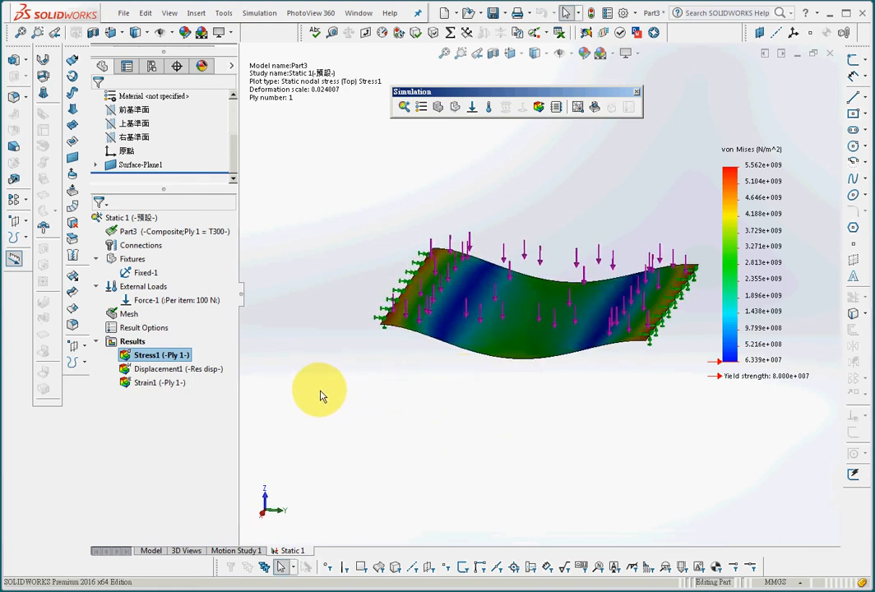
Set the stress plot to show von Mises stress for ply 4 and inspect the plot.
right_click(169, 358)
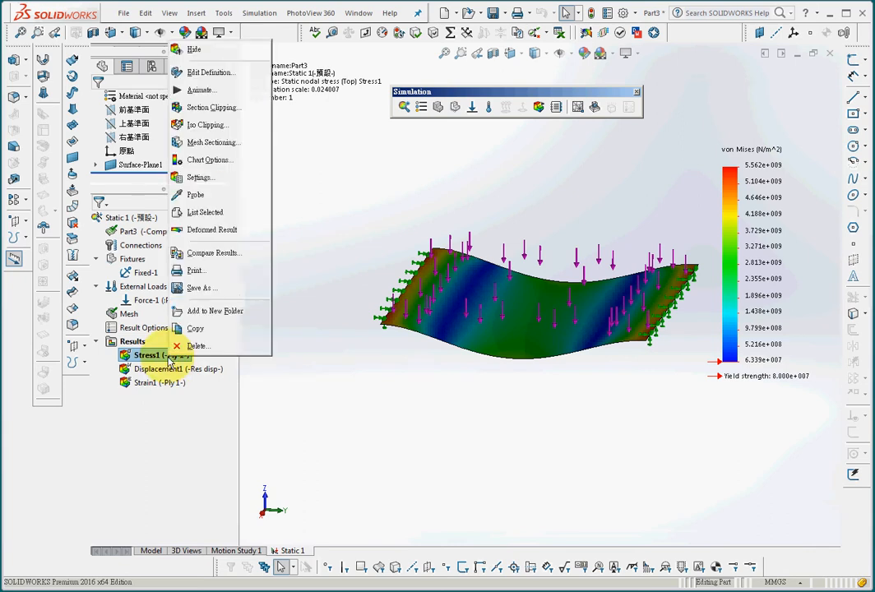
left_click(209, 74)
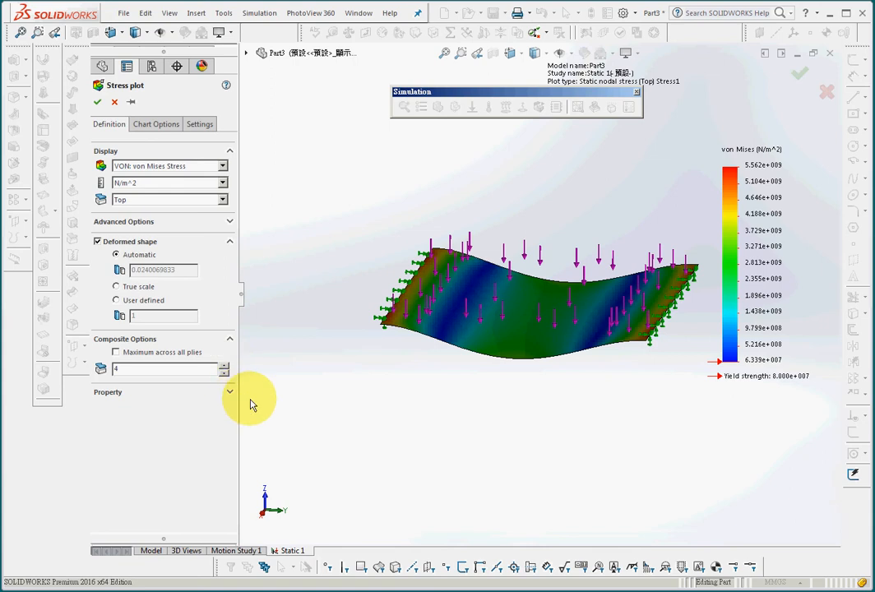
left_click(97, 102)
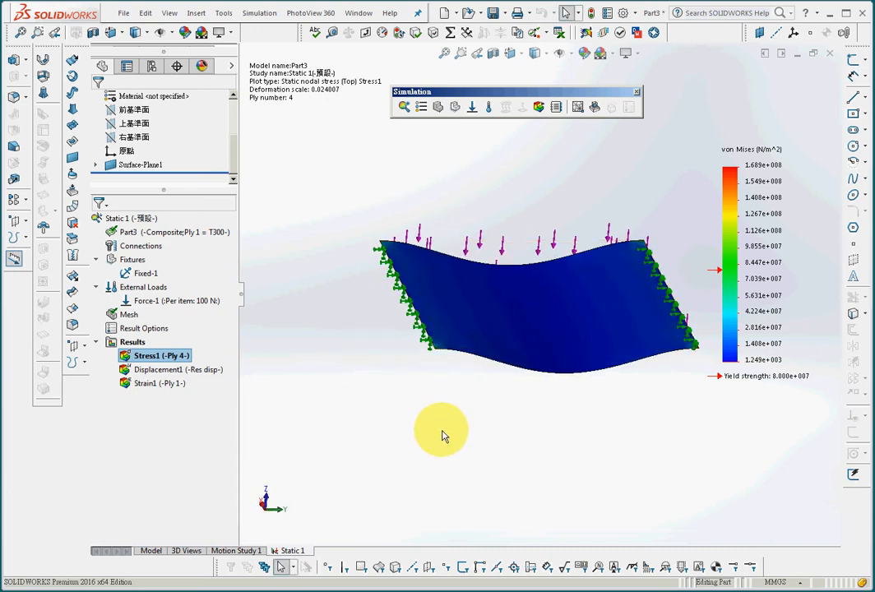
mouse_move(467, 390)
middle_mouse_down()
mouse_move(454, 481)
mouse_move(453, 404)
mouse_move(471, 407)
mouse_move(463, 377)
mouse_move(472, 406)
middle_mouse_up()
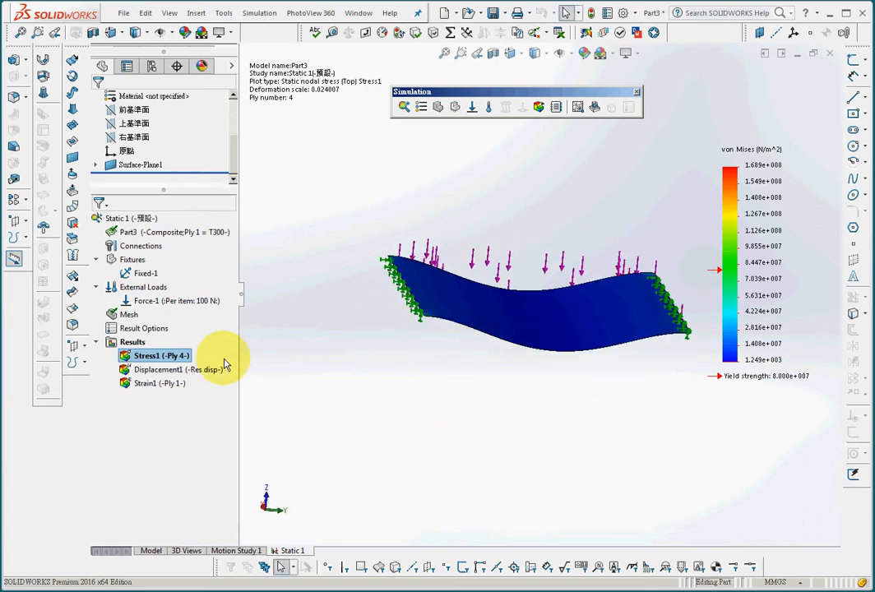
Turn on 3D rendering of the shell thickness in the stress plot and inspect both sides of the shell.
right_click(160, 362)
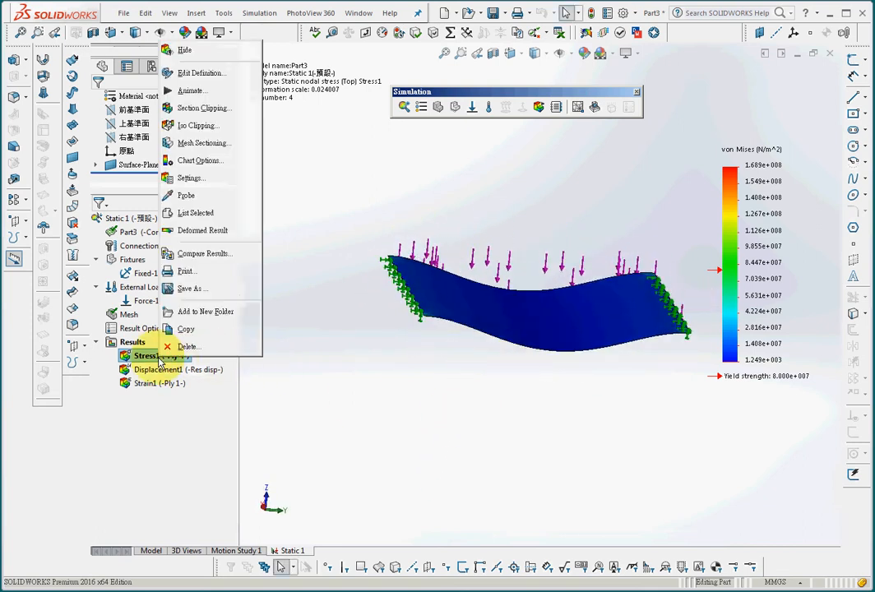
left_click(207, 74)
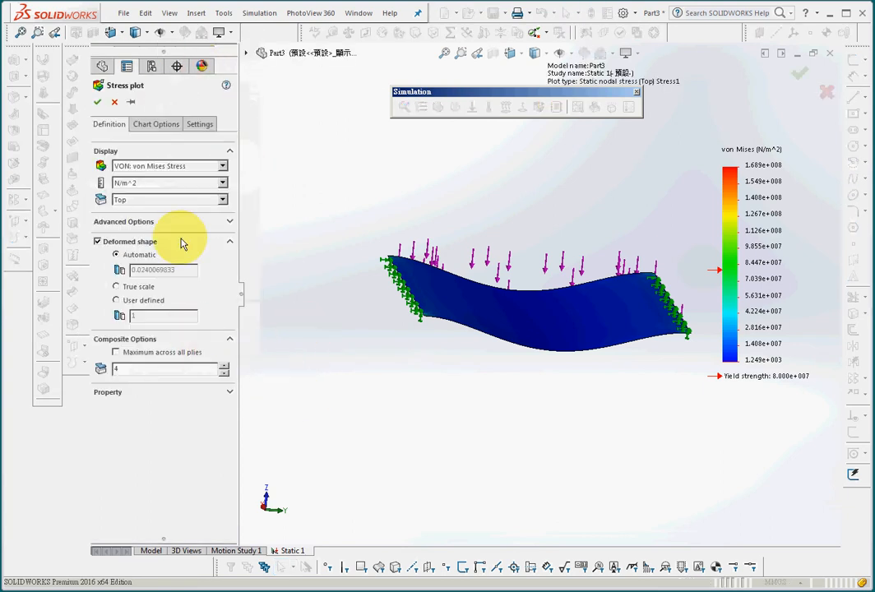
left_click(158, 224)
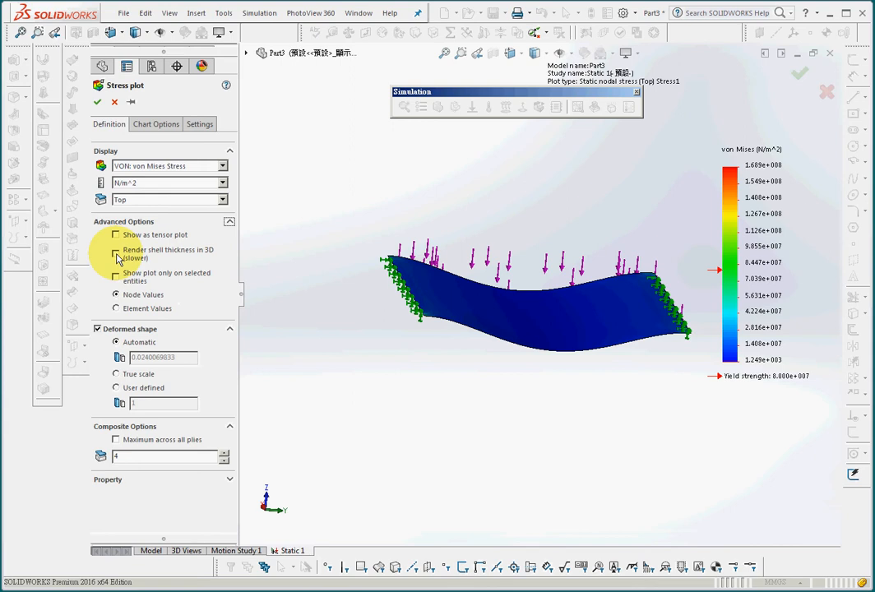
left_click(97, 102)
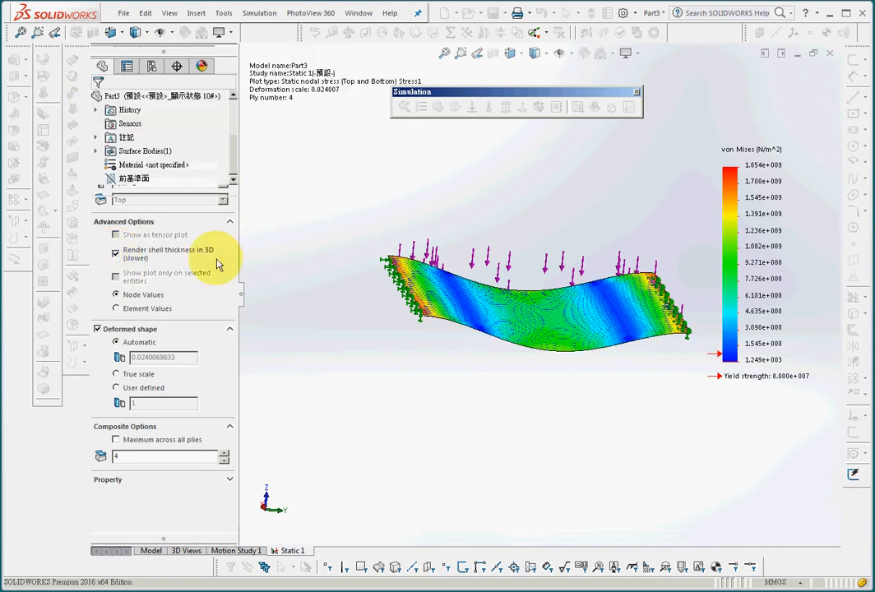
middle_click_drag(465, 443, 390, 428)
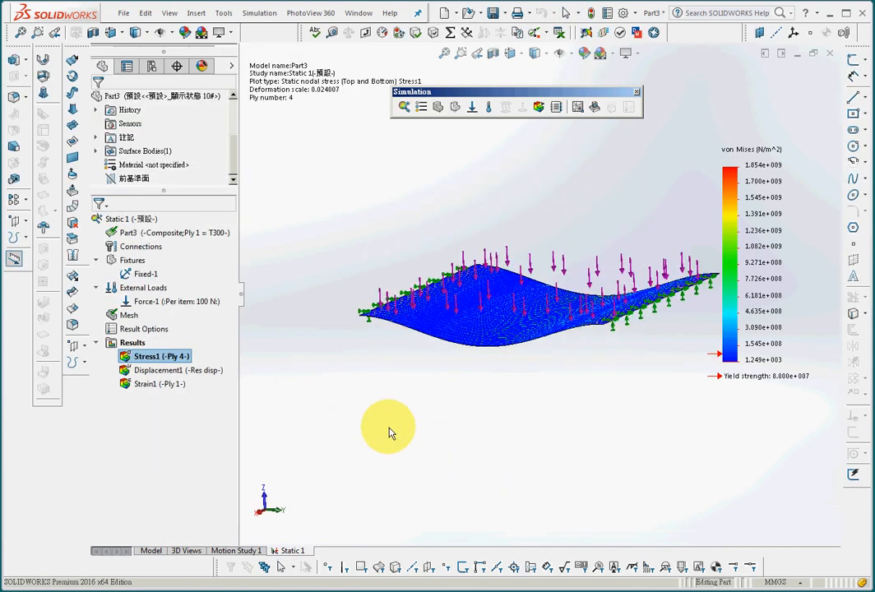
Set the stress plot to ply 3 and inspect its von Mises stress distribution.
right_click(153, 359)
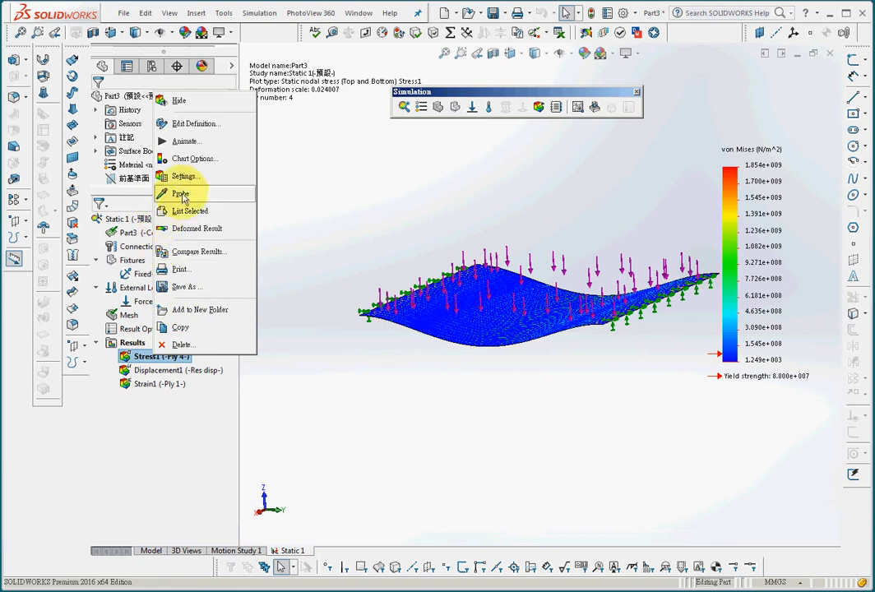
left_click(195, 125)
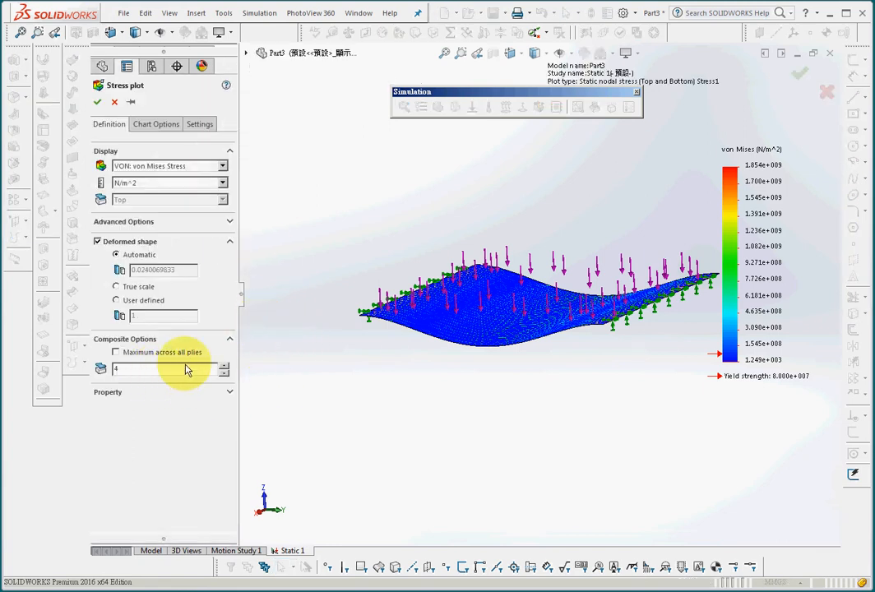
middle_click_drag(432, 392, 480, 339)
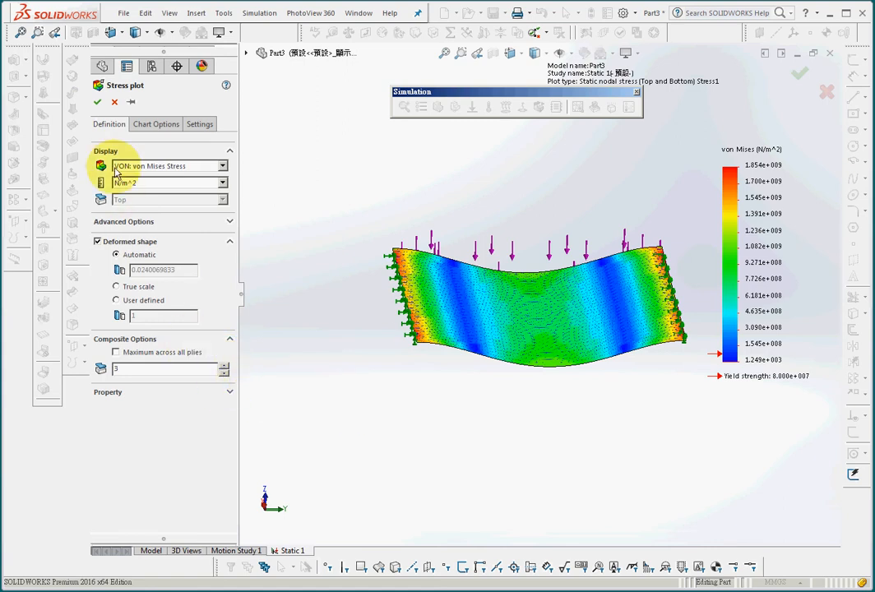
left_click(98, 104)
middle_click_drag(449, 314, 447, 397)
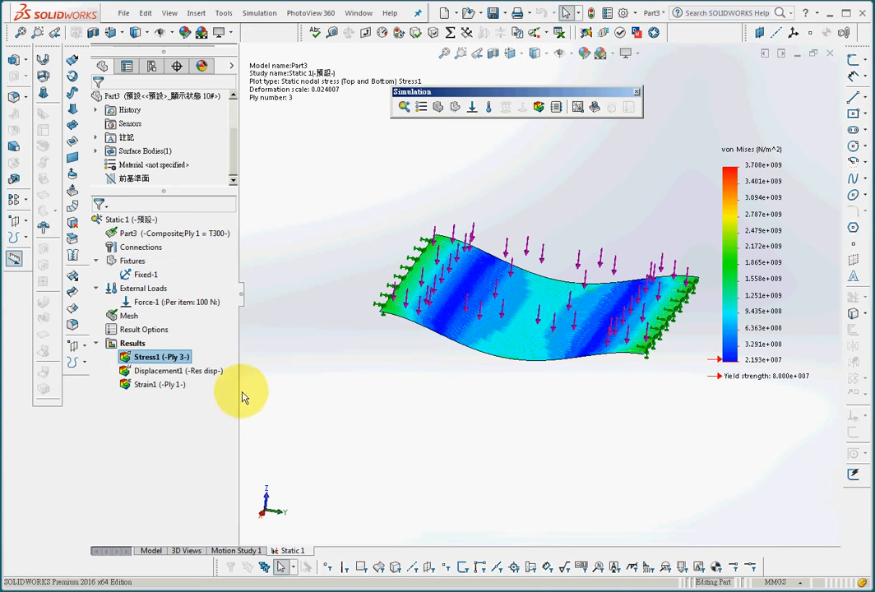
Change the stress plot's ply number to 8 and inspect its von Mises stress distribution.
right_click(181, 361)
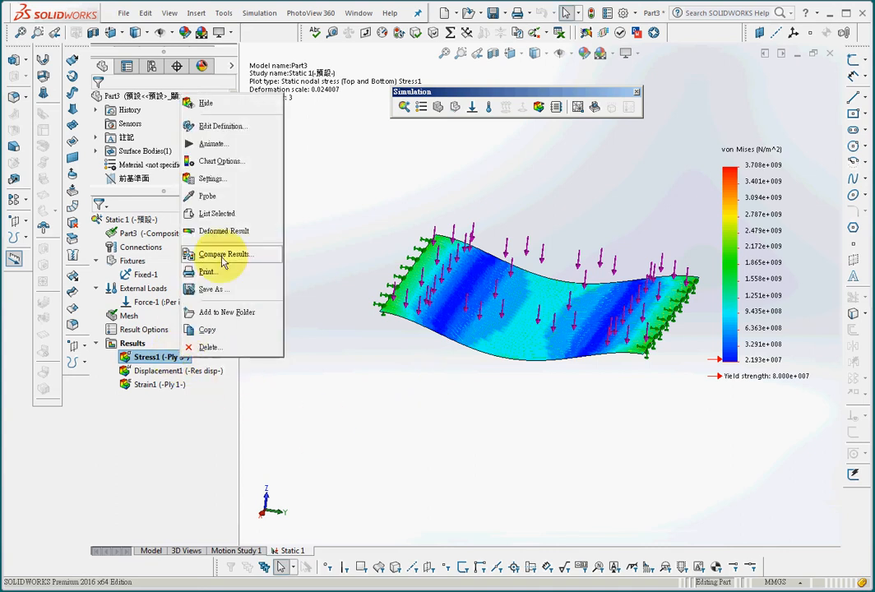
left_click(233, 129)
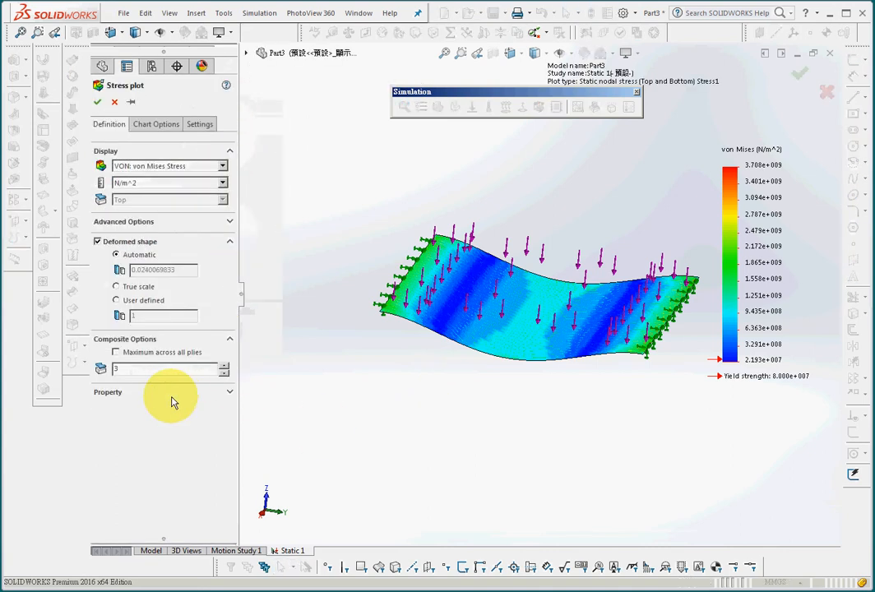
left_click(224, 365)
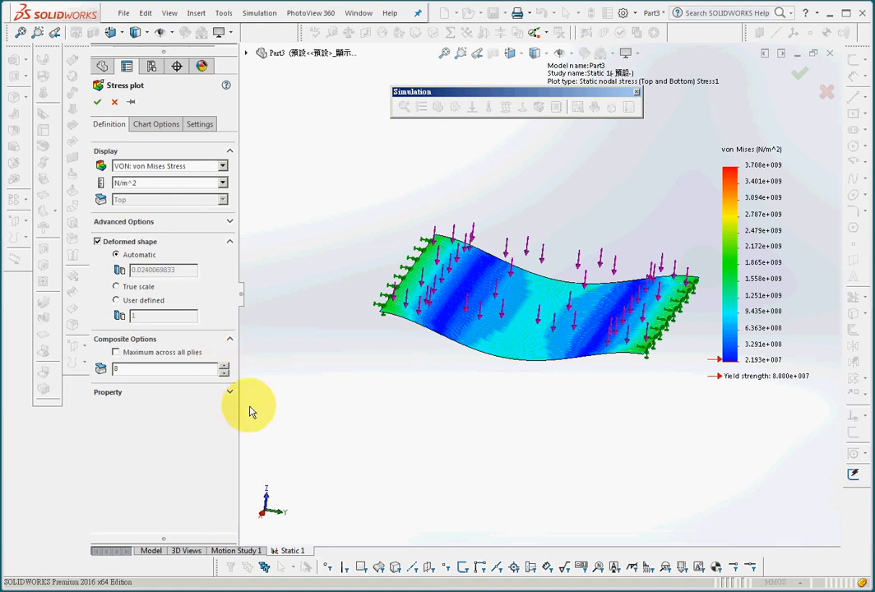
left_click(97, 101)
mouse_move(371, 450)
middle_mouse_down()
mouse_move(392, 361)
mouse_move(386, 331)
mouse_move(394, 436)
mouse_move(377, 457)
middle_mouse_up()
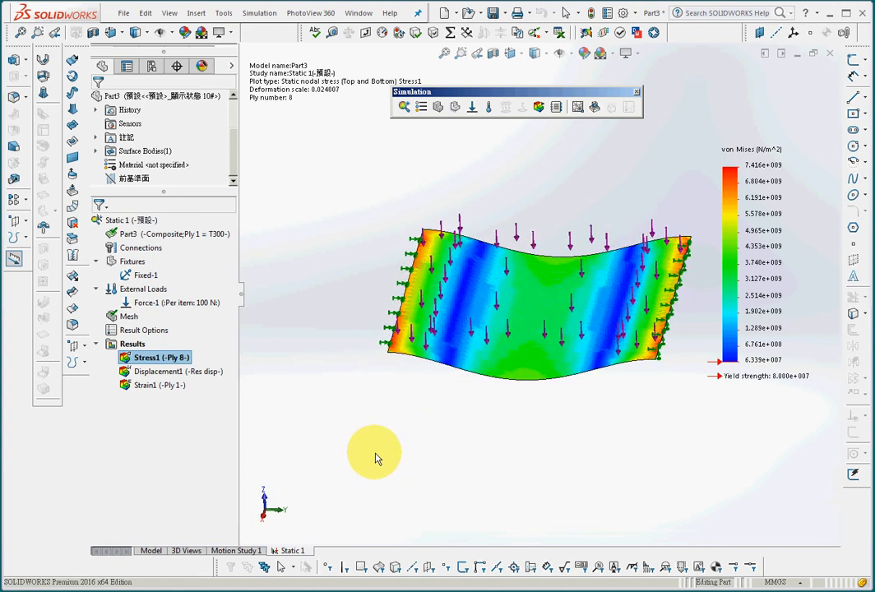
Turn off 3D rendering of the shell thickness in the ply 8 von Mises stress plot.
right_click(182, 359)
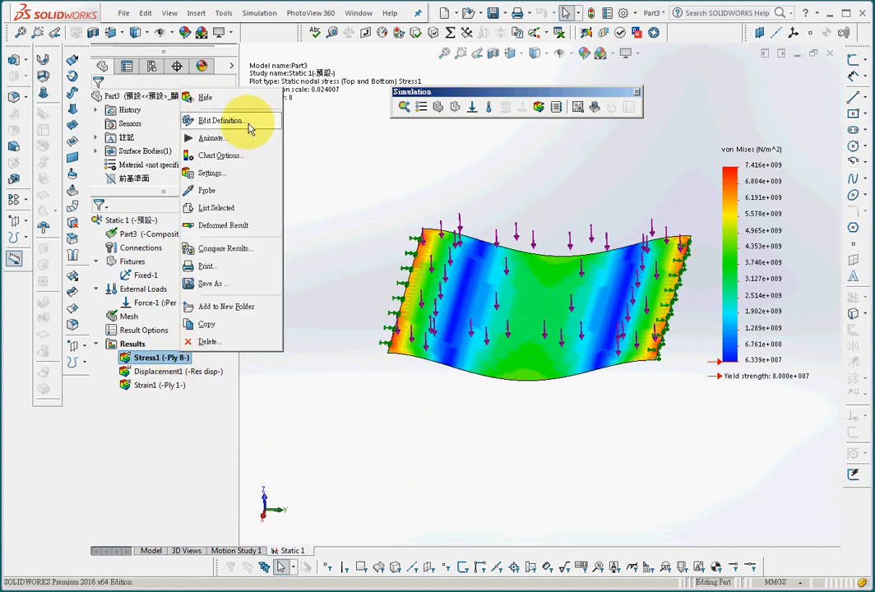
left_click(236, 123)
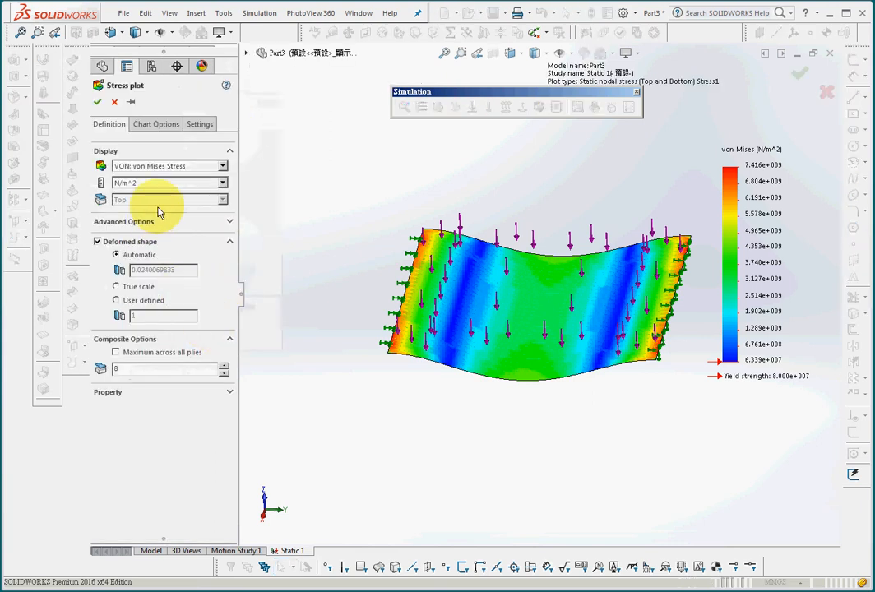
left_click(156, 224)
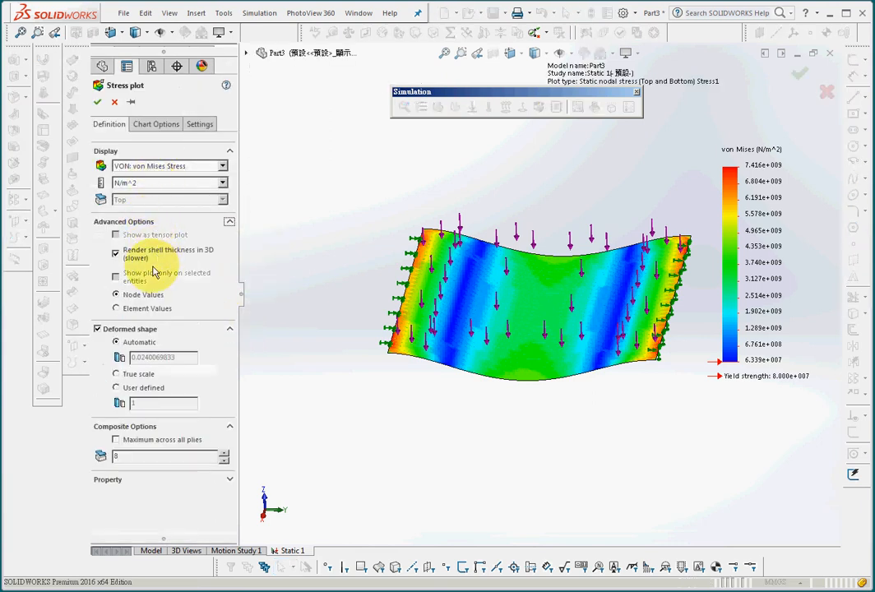
left_click(117, 254)
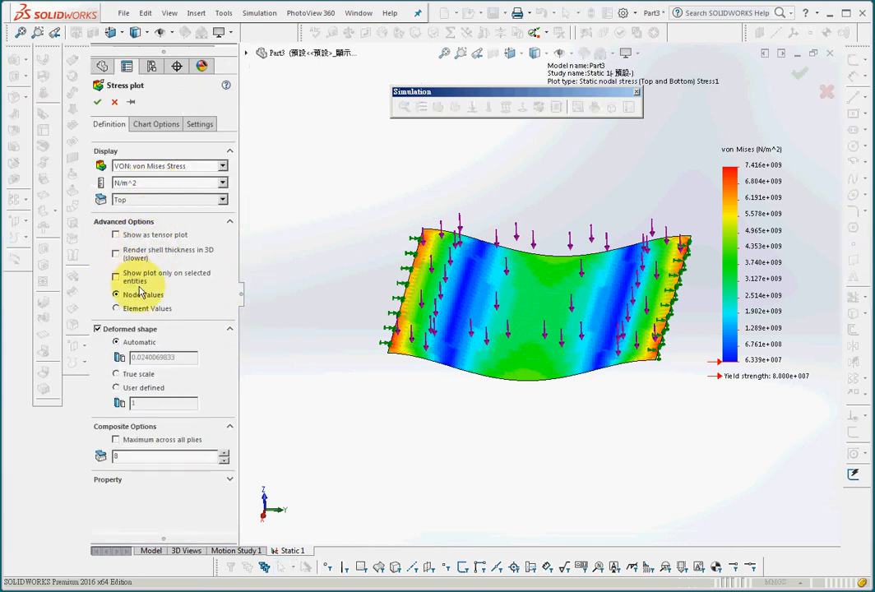
left_click(97, 104)
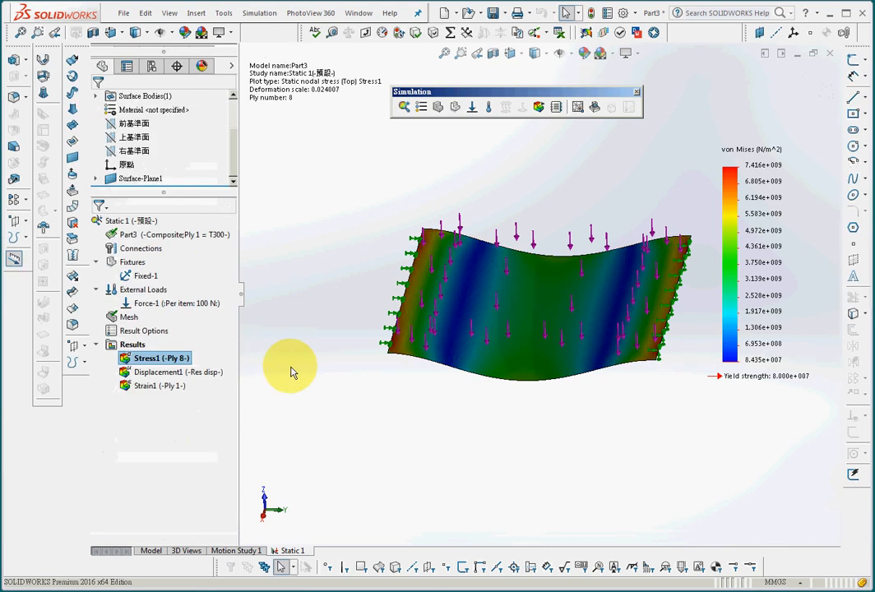
Set the stress plot to ply 4 and inspect its von Mises stress on the shell's top face.
right_click(171, 359)
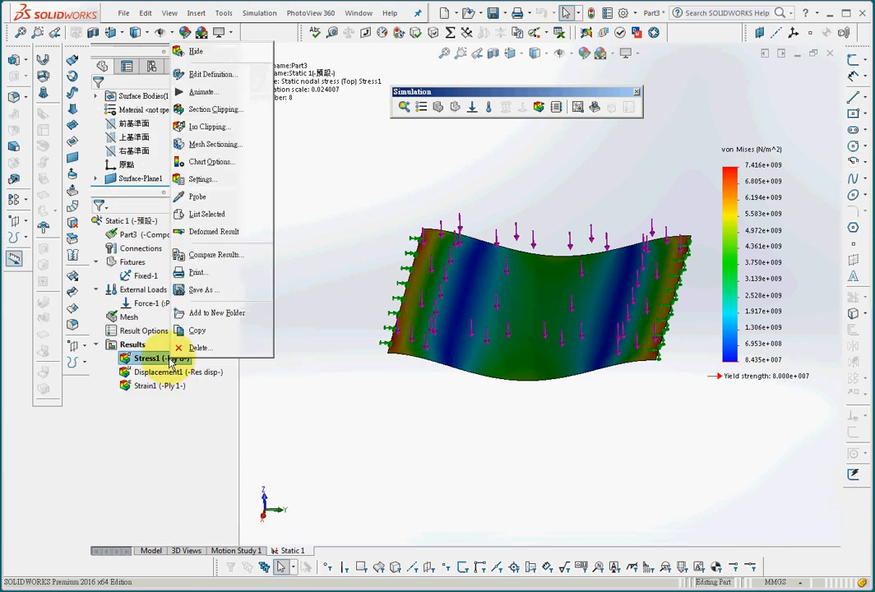
left_click(215, 76)
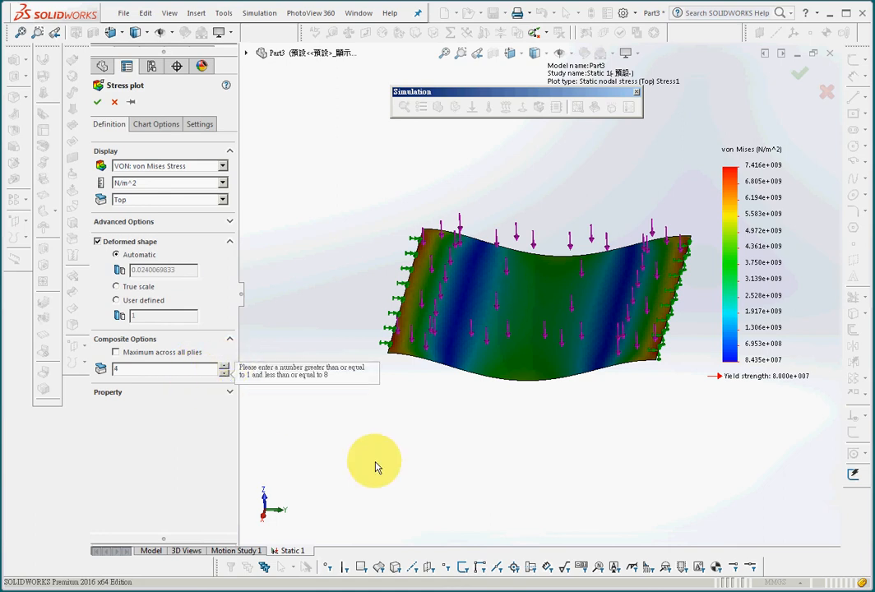
middle_click_drag(396, 449, 408, 392)
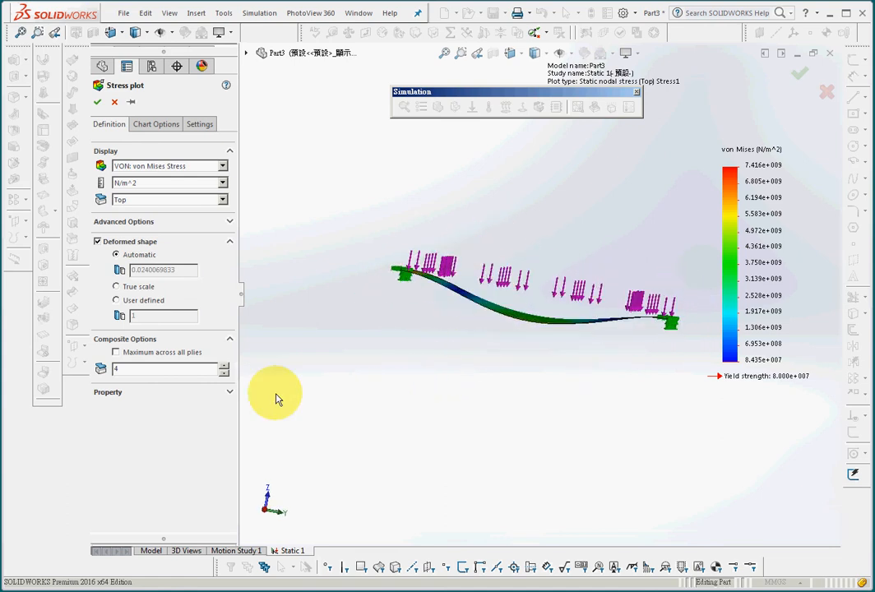
left_click(98, 104)
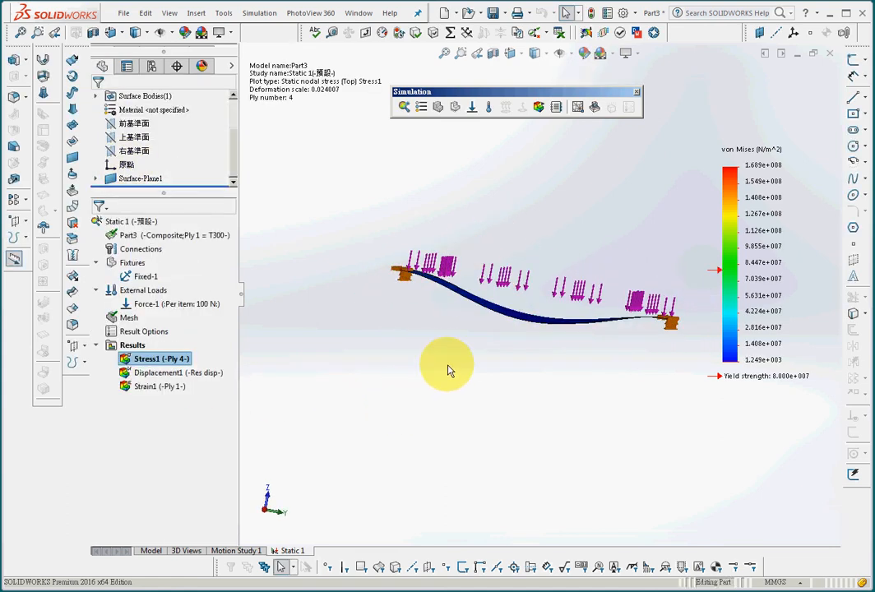
middle_click_drag(447, 368, 420, 424)
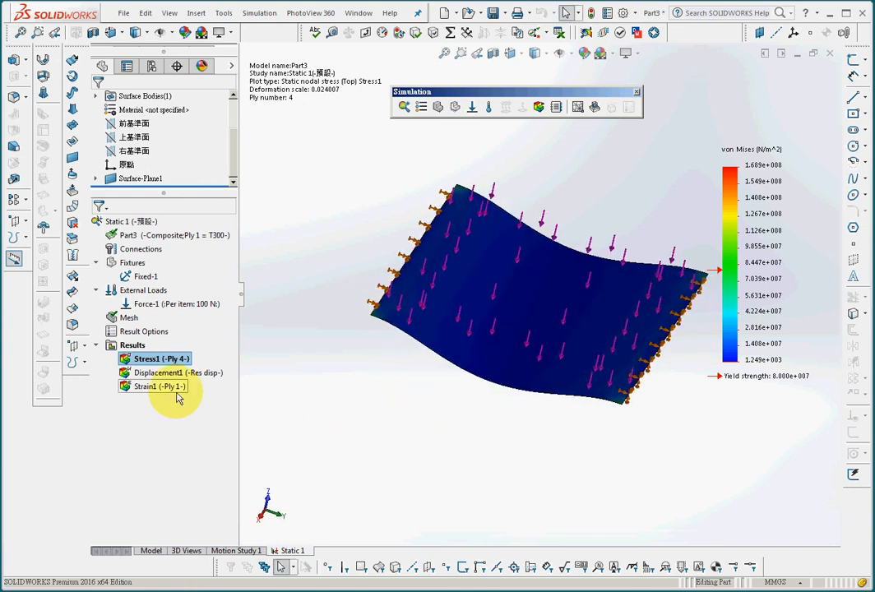
Turn on 3D rendering of the shell thickness in the ply 4 stress plot and inspect both faces of the shell.
right_click(175, 361)
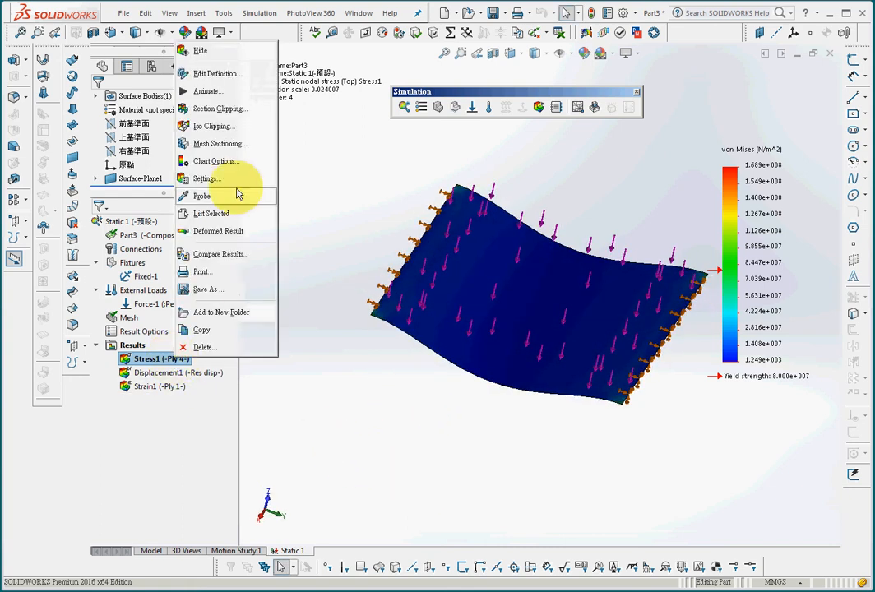
left_click(212, 74)
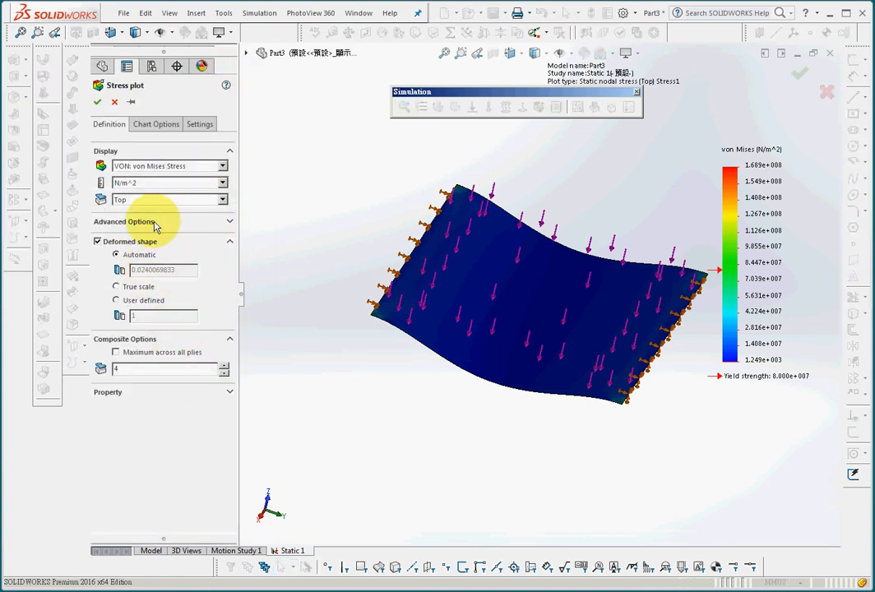
left_click(155, 224)
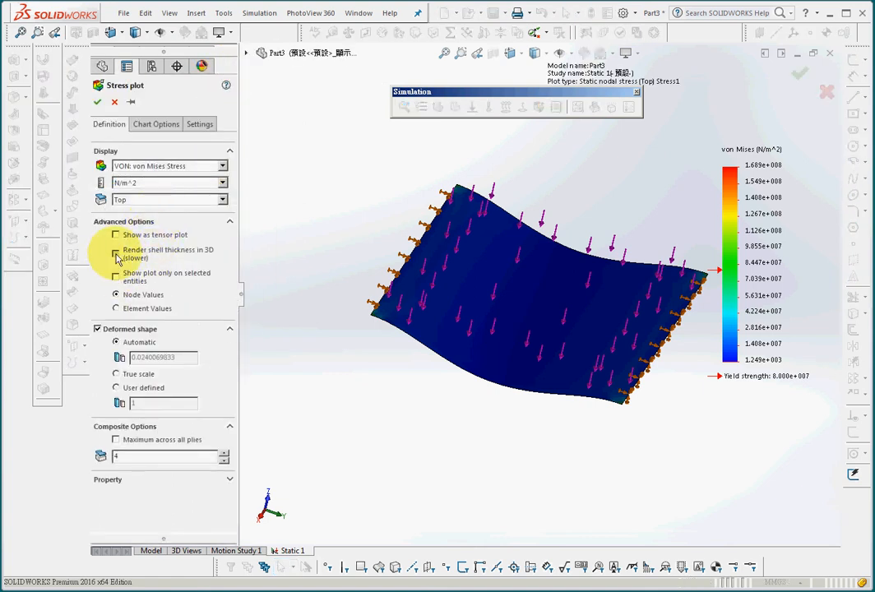
left_click(117, 255)
left_click(97, 101)
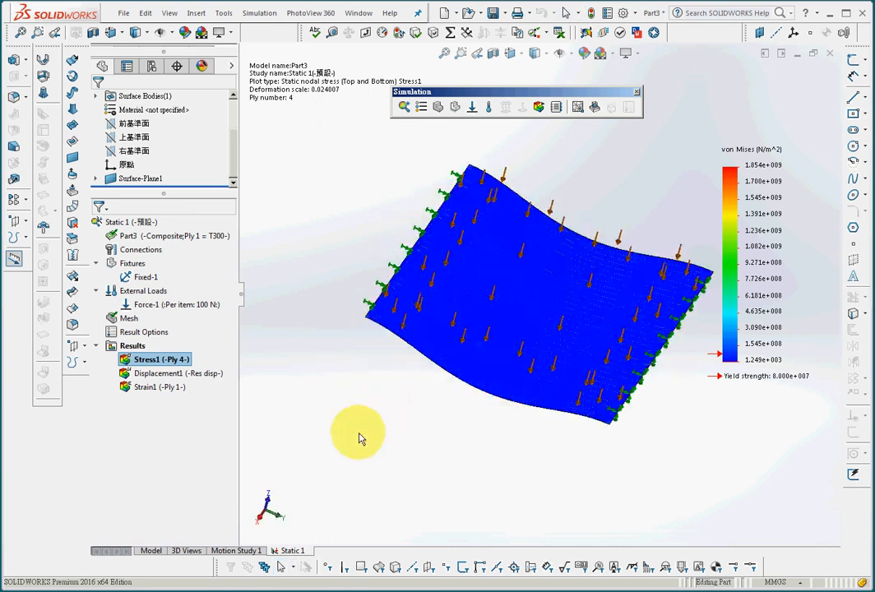
middle_click_drag(359, 438, 355, 367)
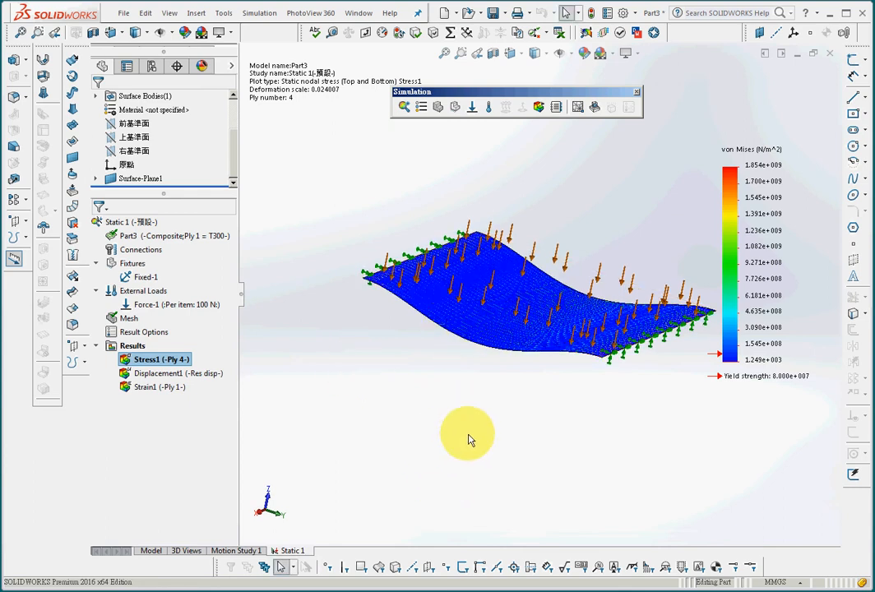
middle_click_drag(401, 482, 410, 297)
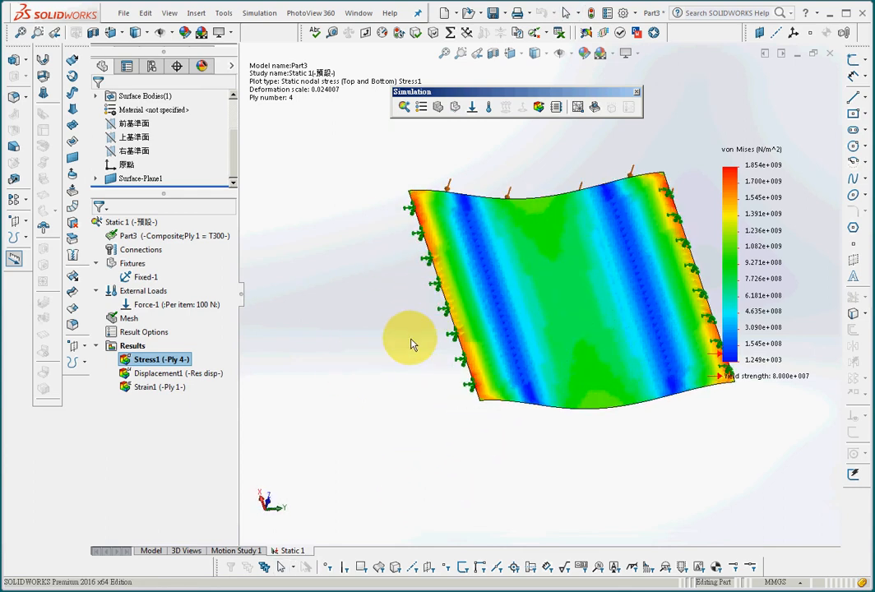
middle_click_drag(412, 344, 598, 306)
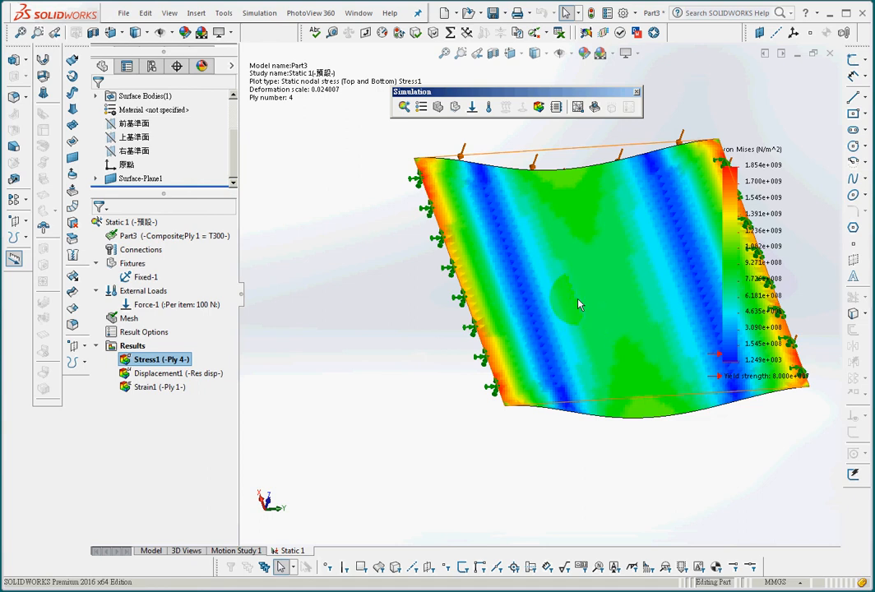
middle_click_drag(404, 433, 351, 489)
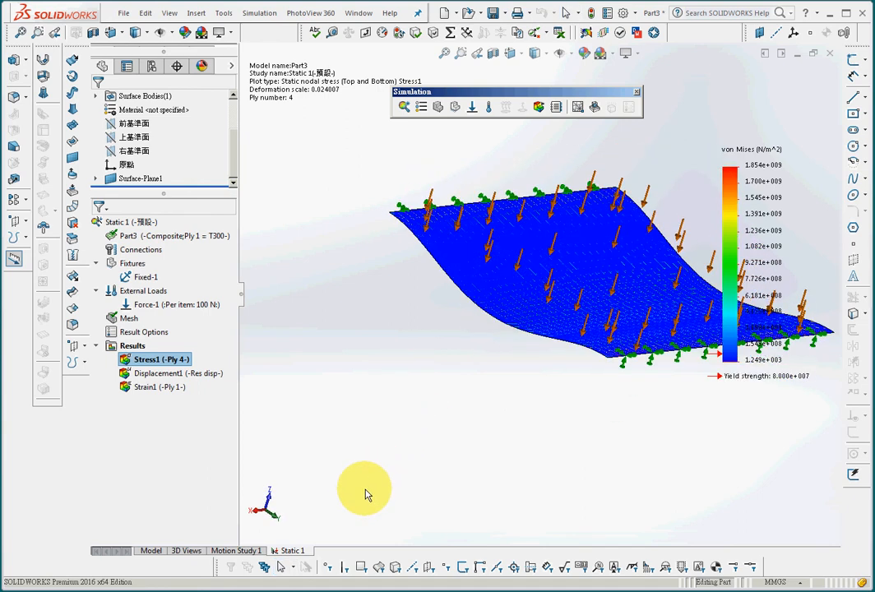
Show the resultant displacement plot and turn on 3D rendering of the shell thickness in it.
double_click(196, 374)
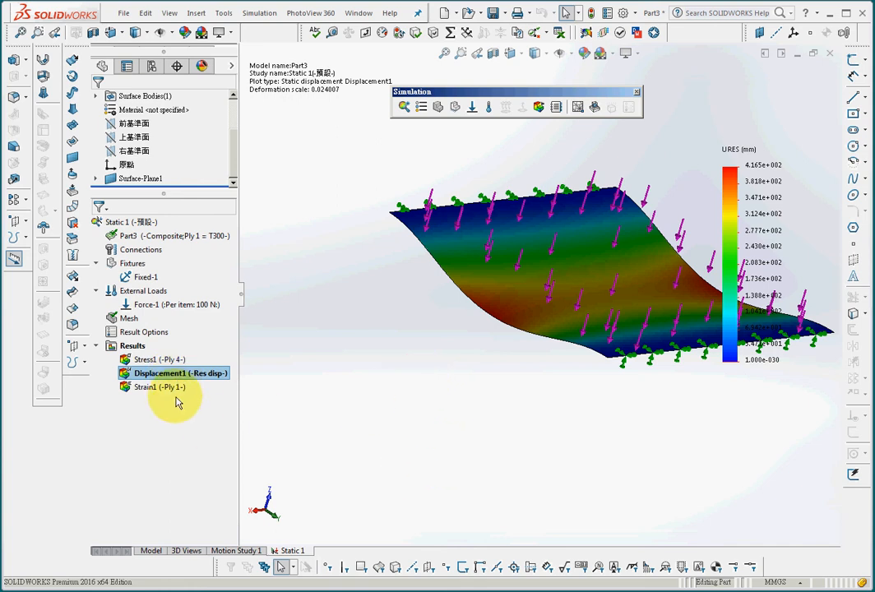
right_click(178, 373)
left_click(221, 89)
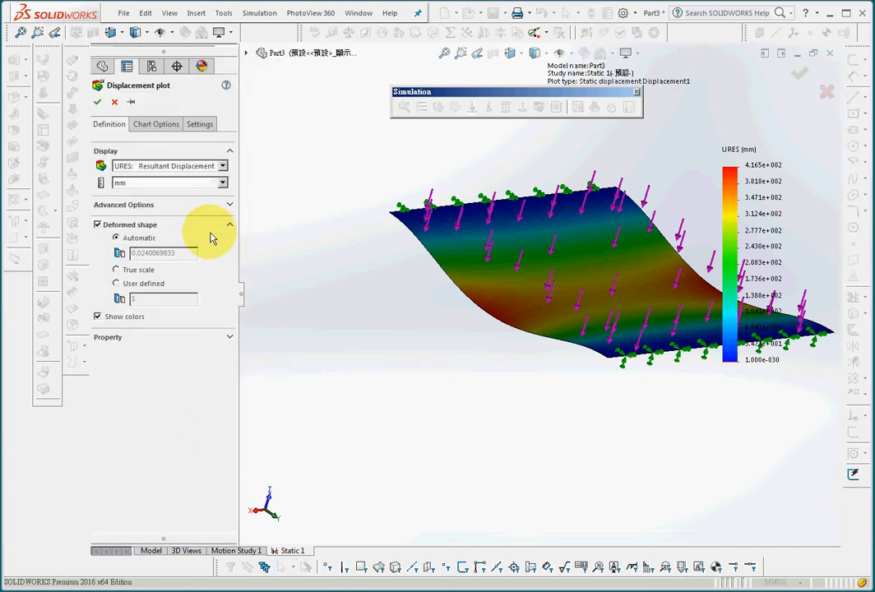
left_click(168, 209)
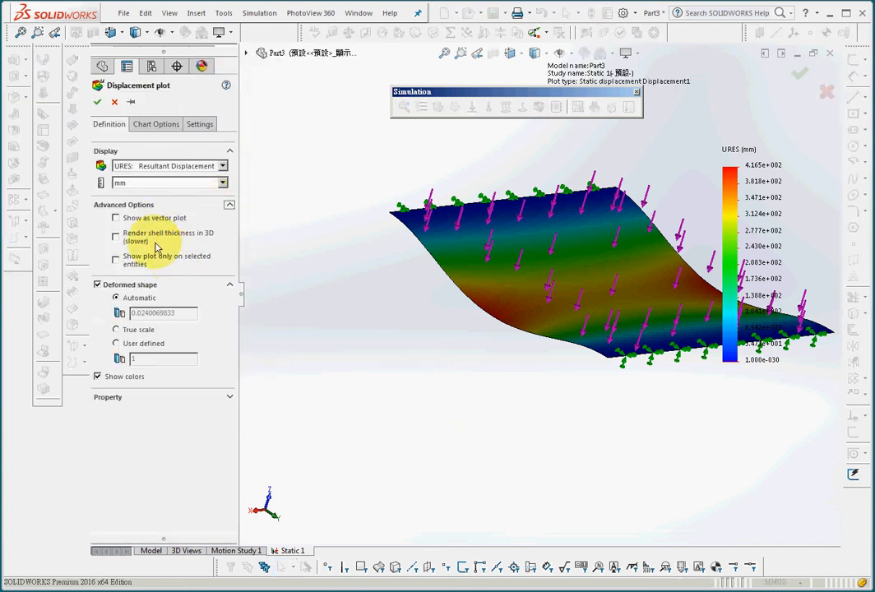
left_click(116, 238)
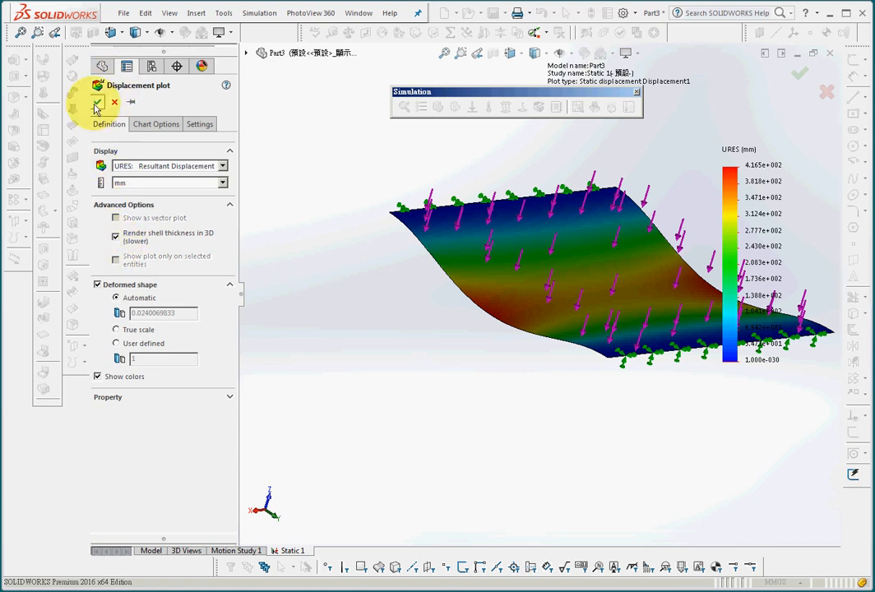
left_click(97, 103)
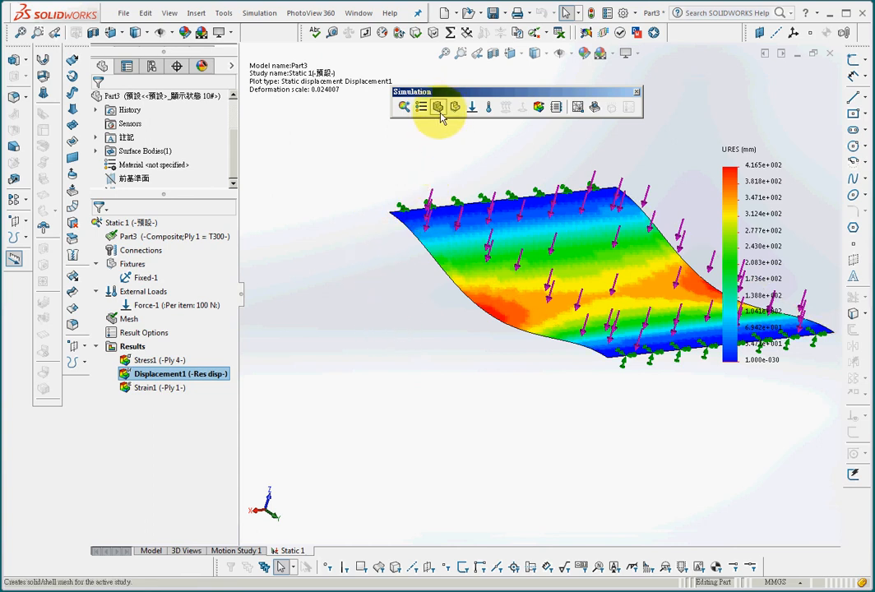
Examine the rendered thickness at a fixed corner of the shell up close and the displacement distribution over the whole shell.
left_click(461, 55)
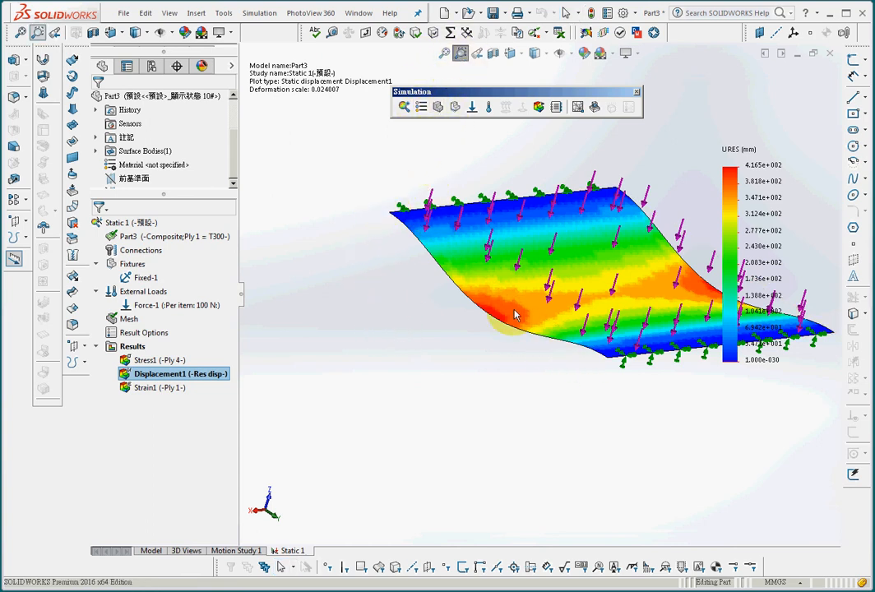
left_click_drag(405, 234, 411, 244)
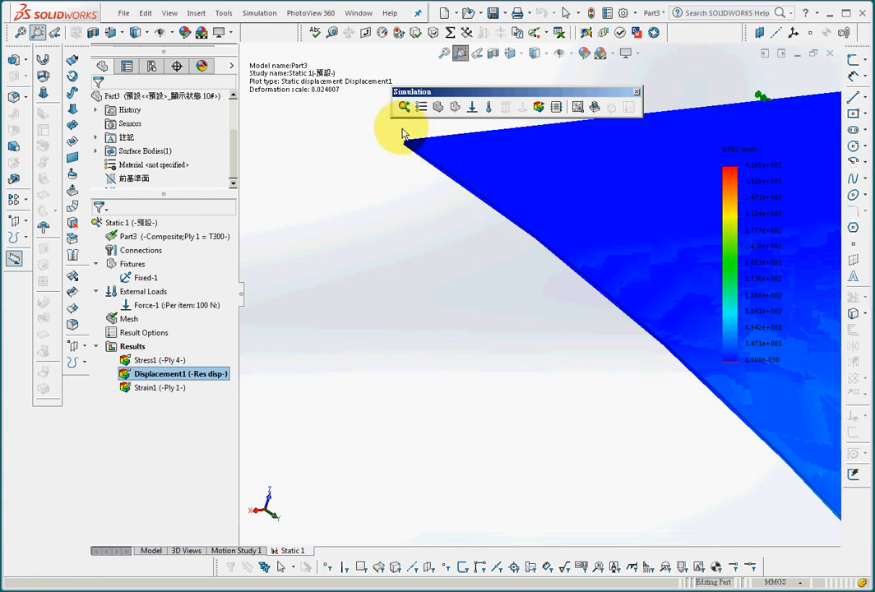
left_click_drag(401, 130, 430, 194)
scroll(398, 283, "up", 1)
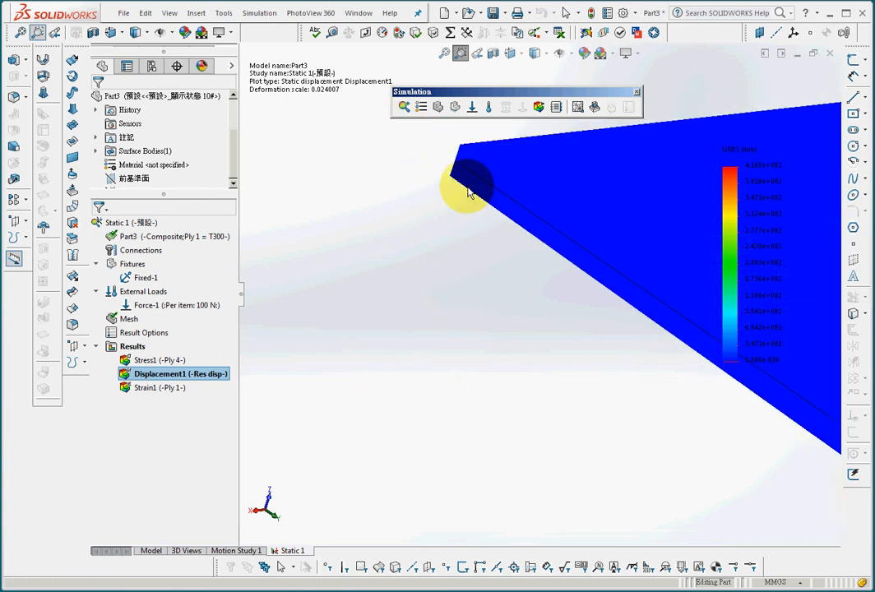
left_click(445, 54)
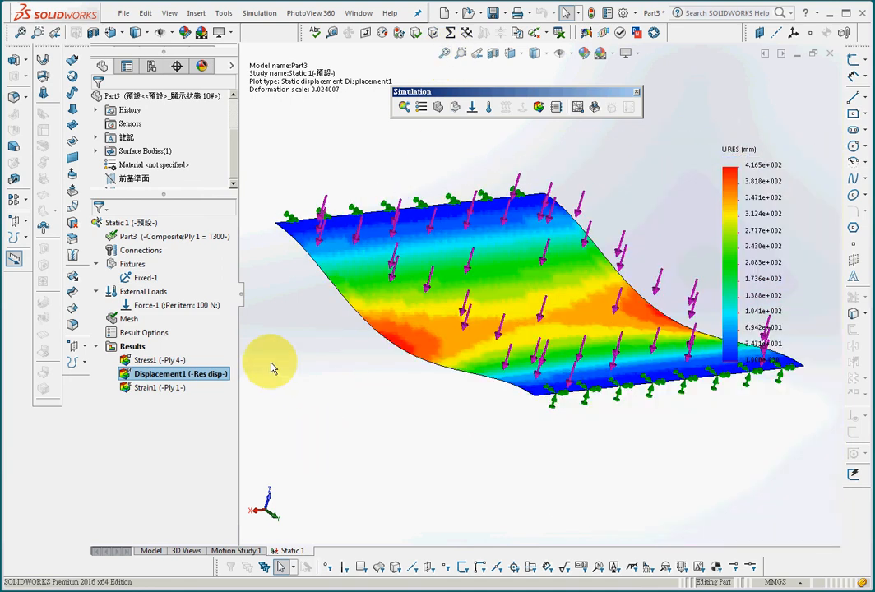
middle_click_drag(273, 361, 403, 528)
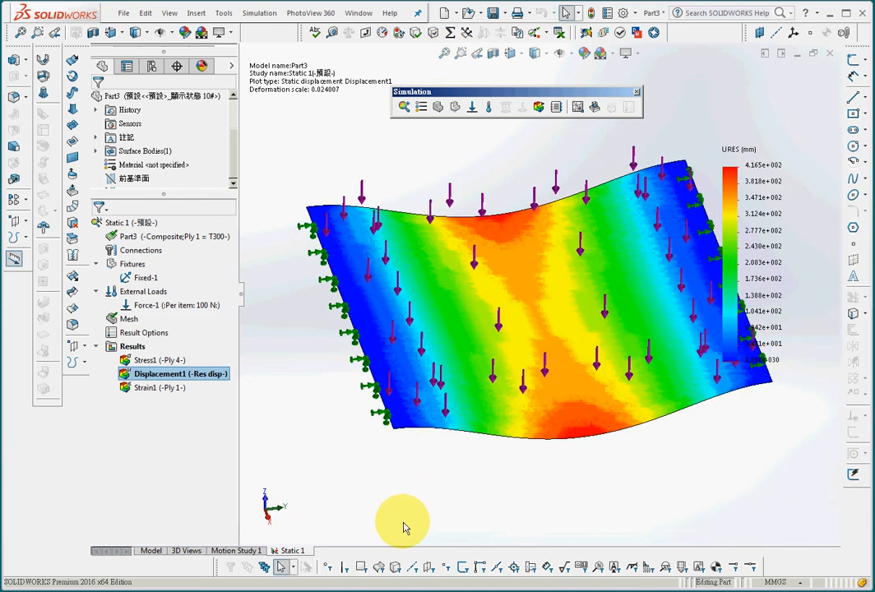